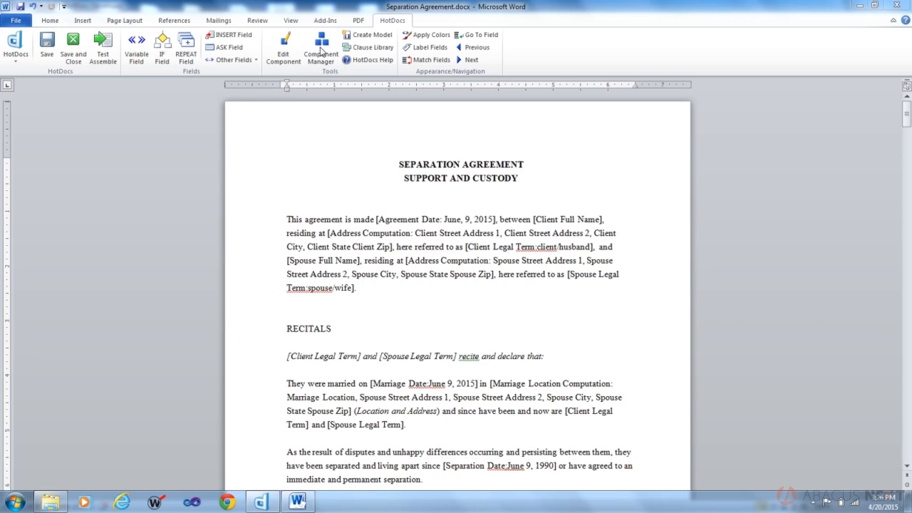
- Open the Component Manager, check the component file path, and place the manager beside the agreement document
{"action": "left_click", "coordinate": [321, 47]}
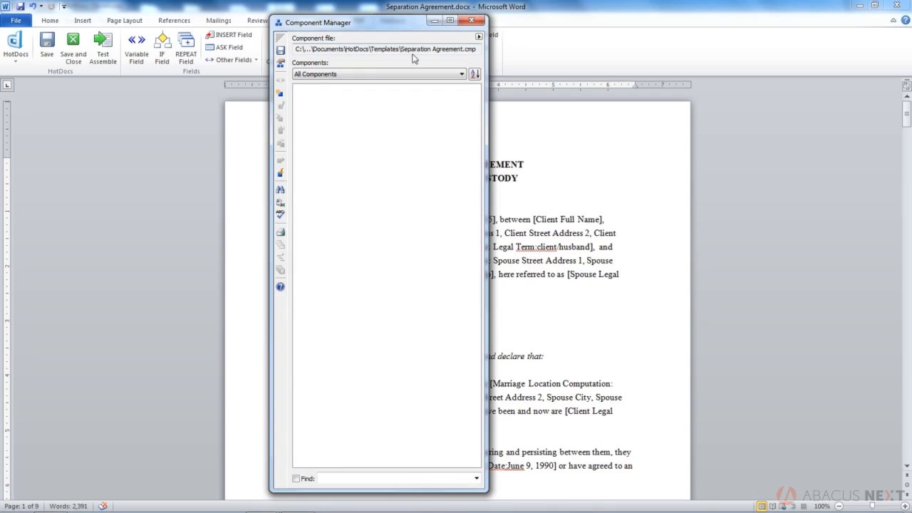
{"action": "left_click_drag", "start_coordinate": [477, 49], "coordinate": [313, 53]}
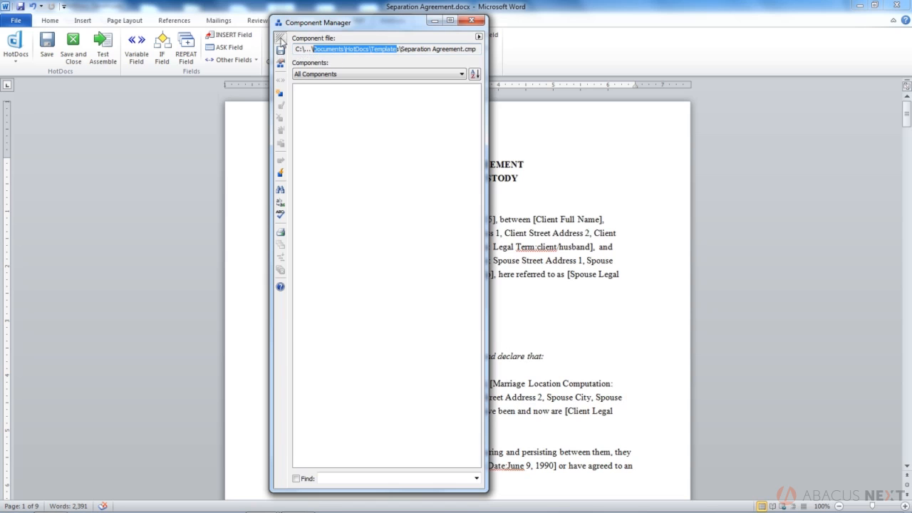
{"action": "left_click", "coordinate": [281, 40]}
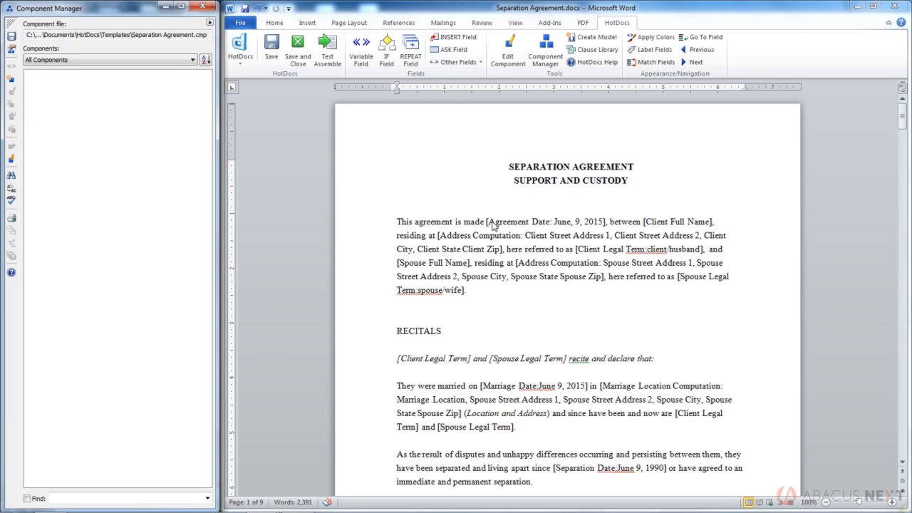
- Create a new date variable component named Agreement Date
{"action": "left_click", "coordinate": [12, 86]}
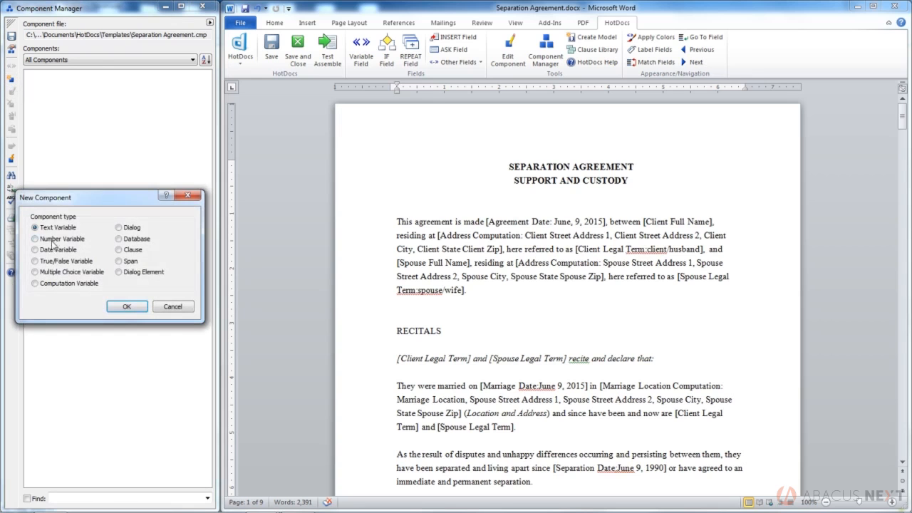
{"action": "left_click_drag", "start_coordinate": [58, 202], "coordinate": [147, 104]}
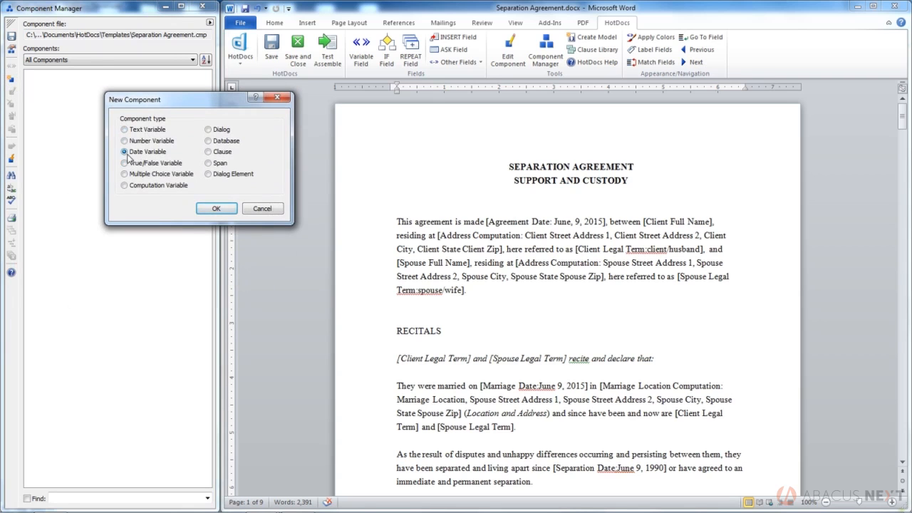
{"action": "left_click", "coordinate": [219, 209]}
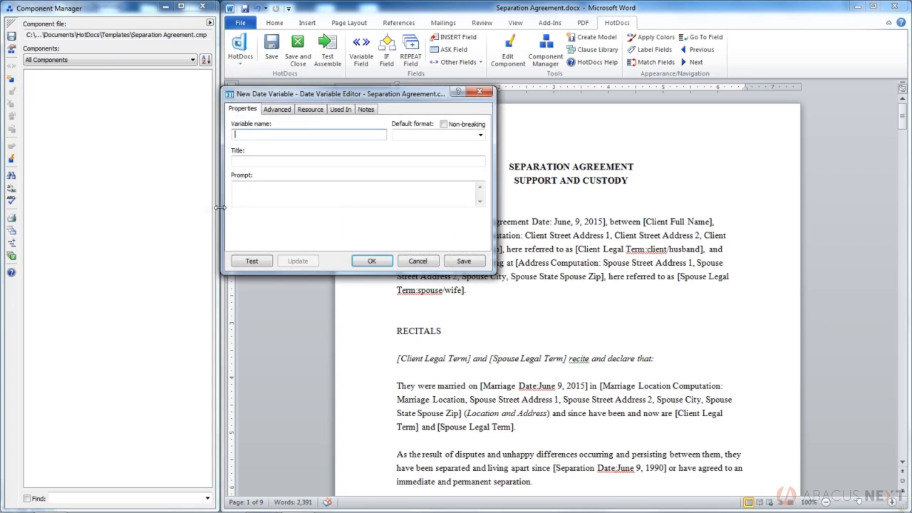
{"action": "left_click_drag", "start_coordinate": [322, 97], "coordinate": [166, 81]}
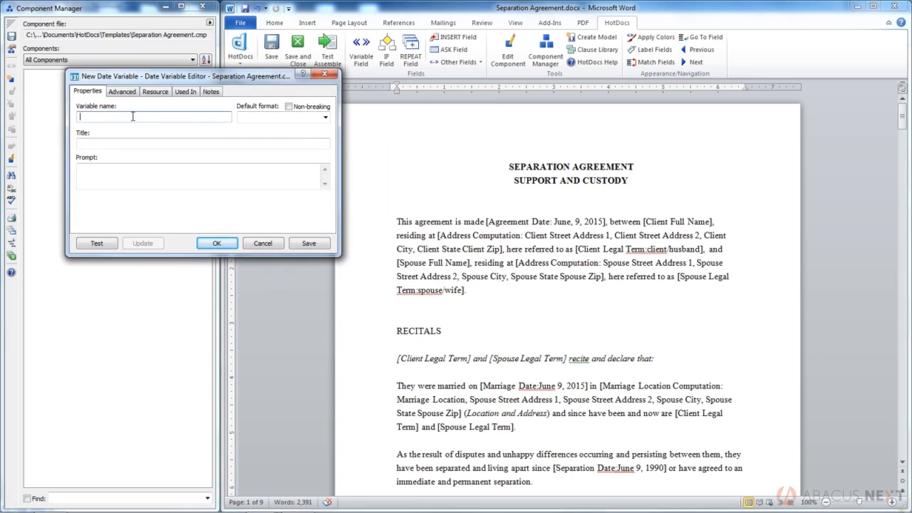
{"action": "type", "text": "Agreement Date"}
{"action": "left_click", "coordinate": [211, 243]}
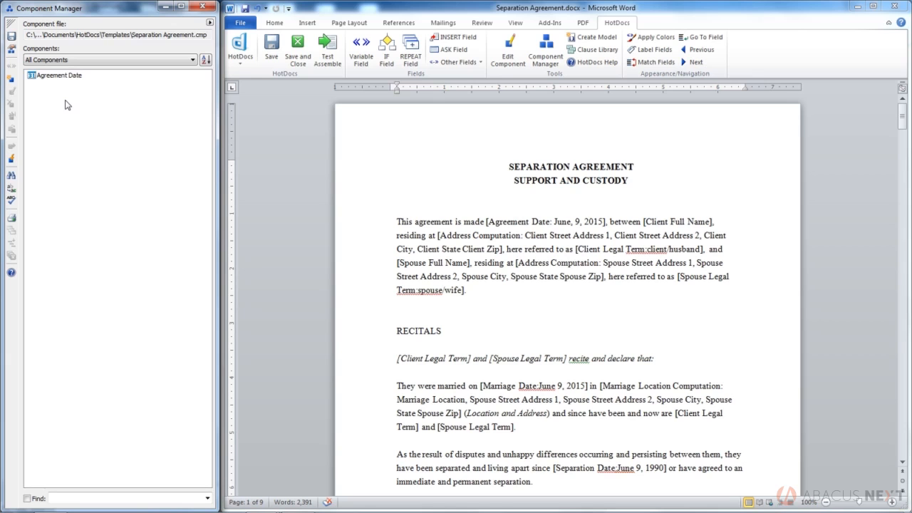
- Replace the bracketed agreement date placeholder in the opening paragraph with the Agreement Date variable
{"action": "left_click", "coordinate": [490, 223]}
{"action": "left_click_drag", "start_coordinate": [490, 223], "coordinate": [605, 223]}
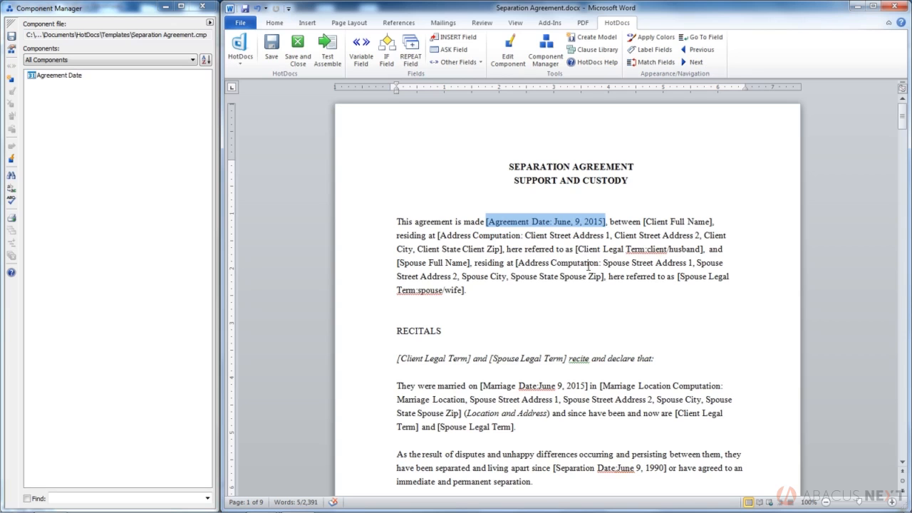
{"action": "left_click", "coordinate": [50, 76]}
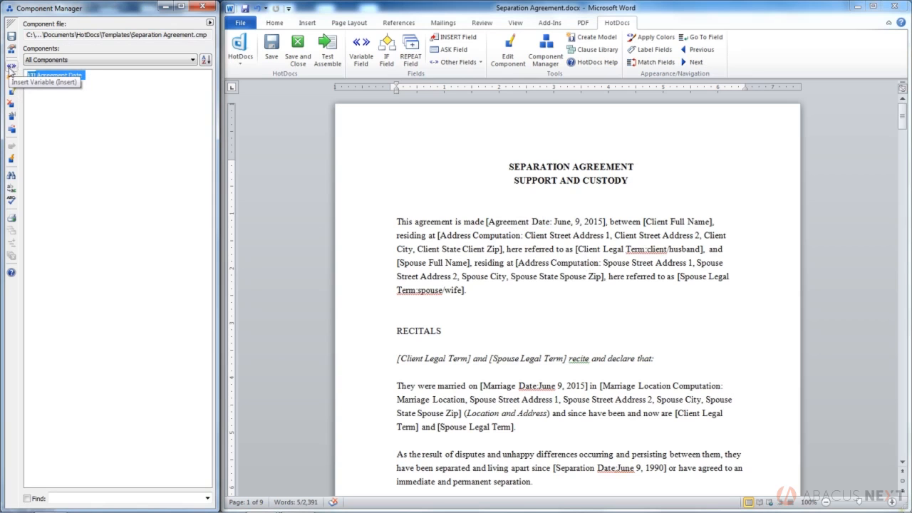
{"action": "left_click", "coordinate": [12, 68]}
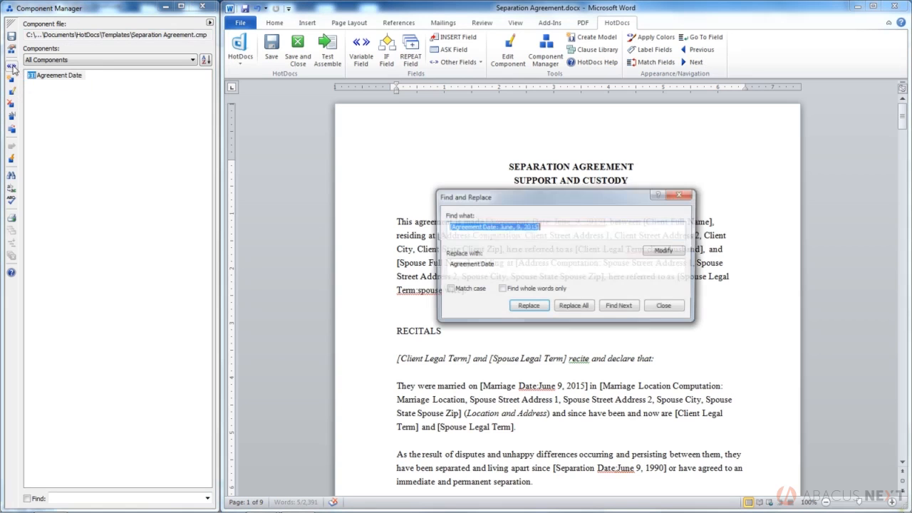
{"action": "left_click_drag", "start_coordinate": [468, 200], "coordinate": [451, 245]}
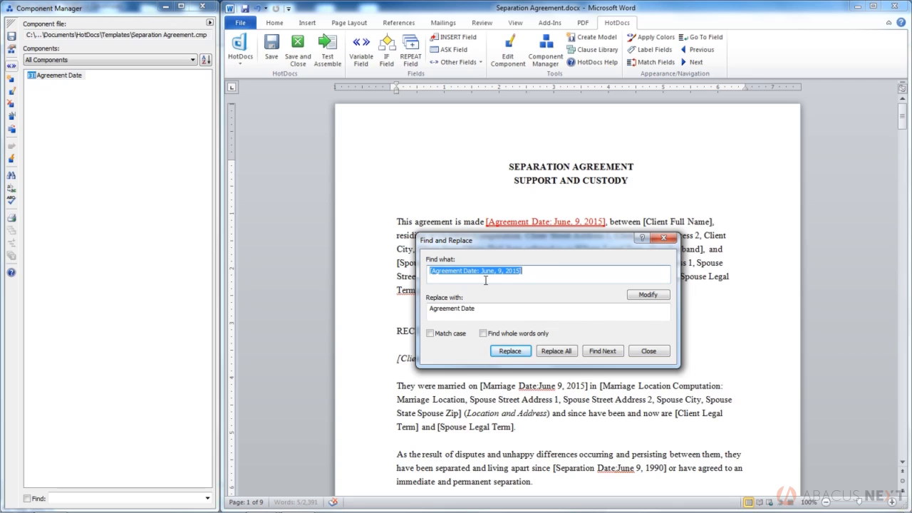
{"action": "left_click", "coordinate": [509, 351]}
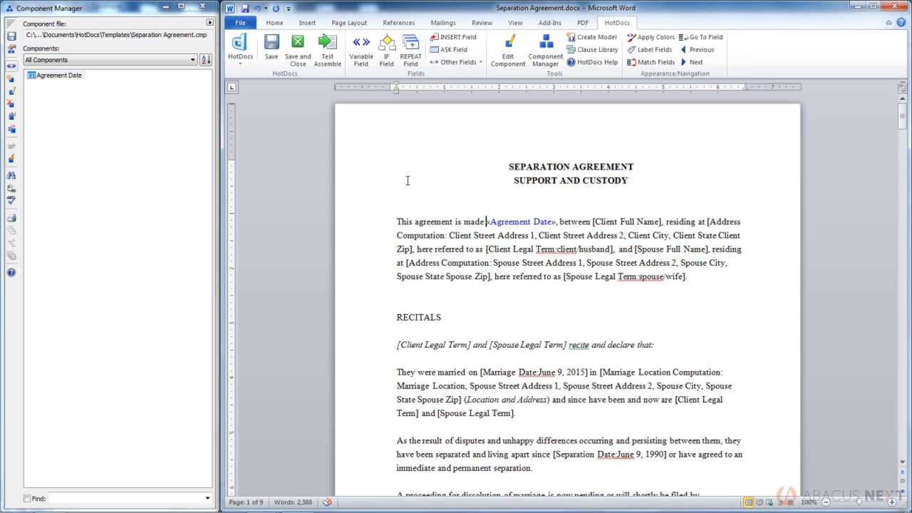
- Test assemble the template and compare the interview question with the Agreement Date field in the document
{"action": "left_click", "coordinate": [330, 50]}
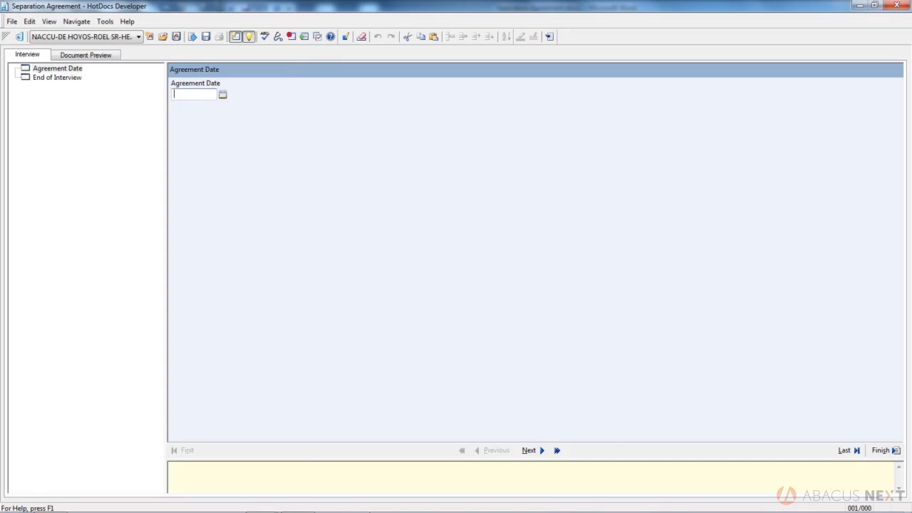
{"action": "left_click", "coordinate": [299, 503]}
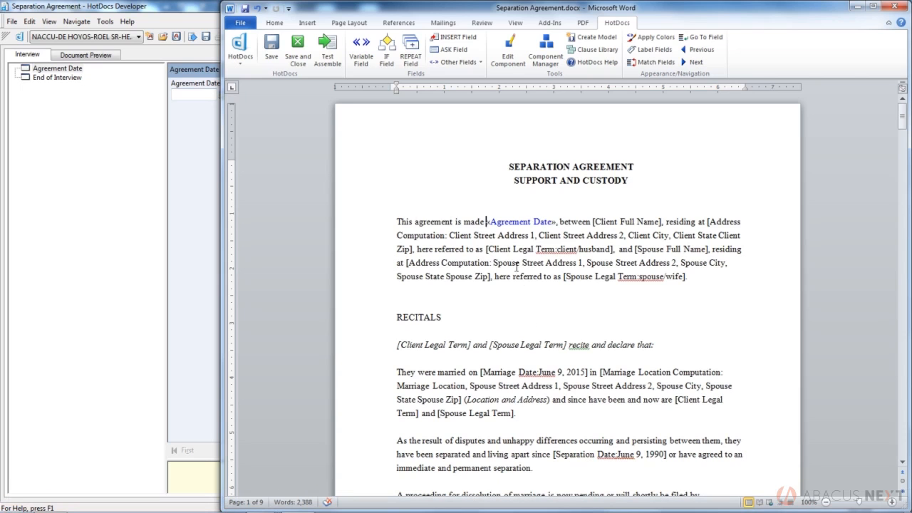
{"action": "left_click_drag", "start_coordinate": [487, 222], "coordinate": [550, 228]}
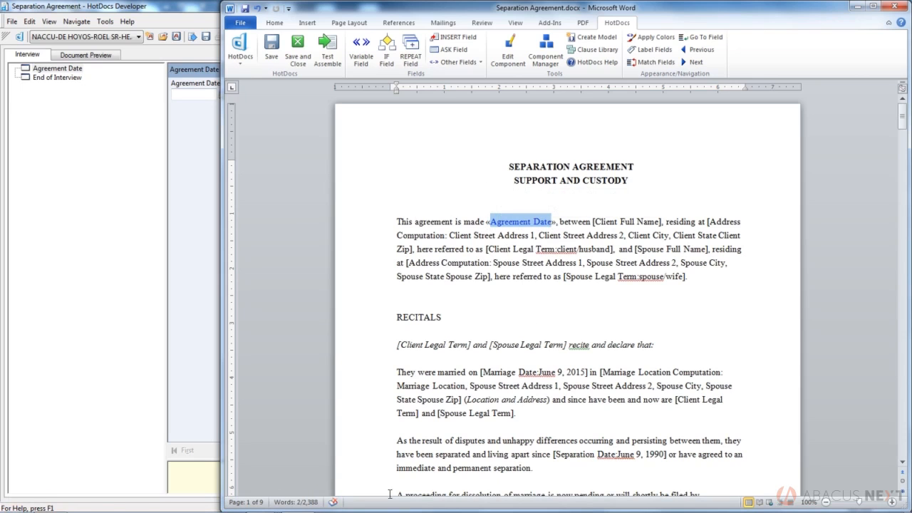
{"action": "left_click", "coordinate": [258, 502]}
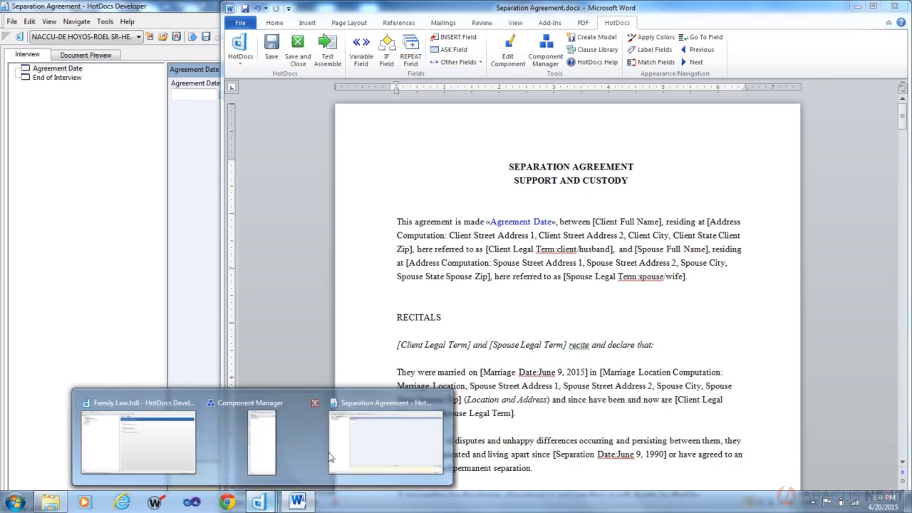
{"action": "left_click", "coordinate": [287, 443]}
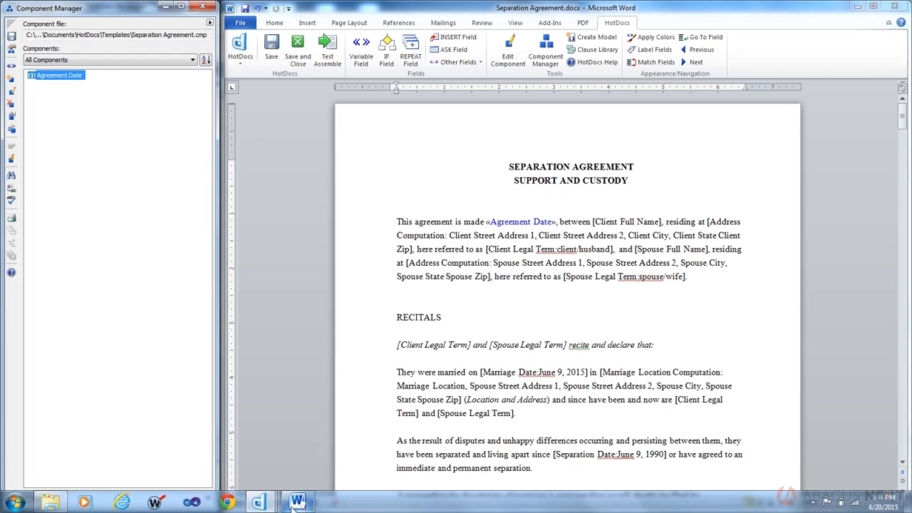
{"action": "left_click", "coordinate": [362, 458]}
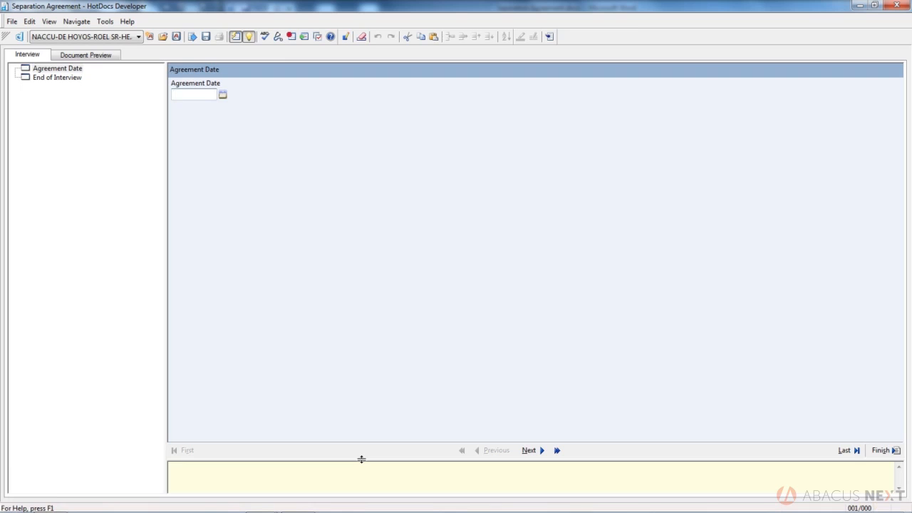
- Preview the assembled document with 20 Apr 2015 as the agreement date, and close the test without saving the answers
{"action": "key", "text": "t"}
{"action": "key", "text": "Tab"}
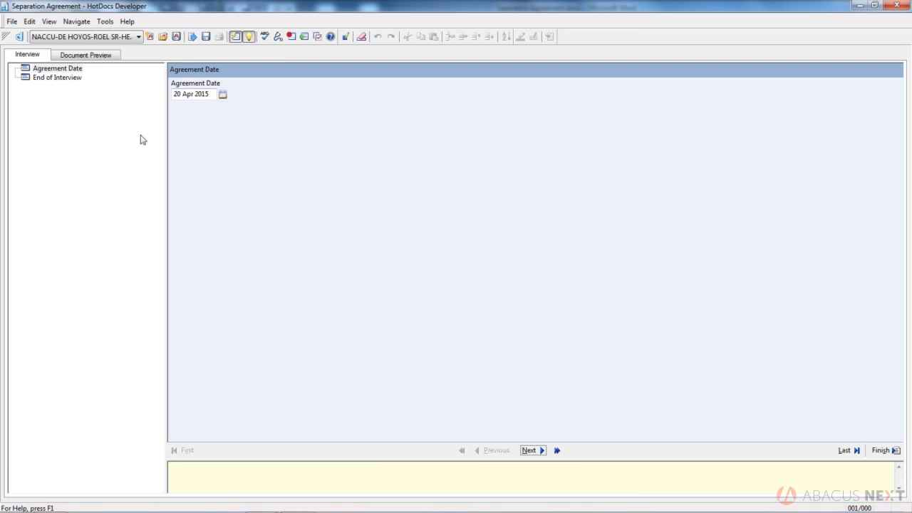
{"action": "left_click", "coordinate": [93, 54]}
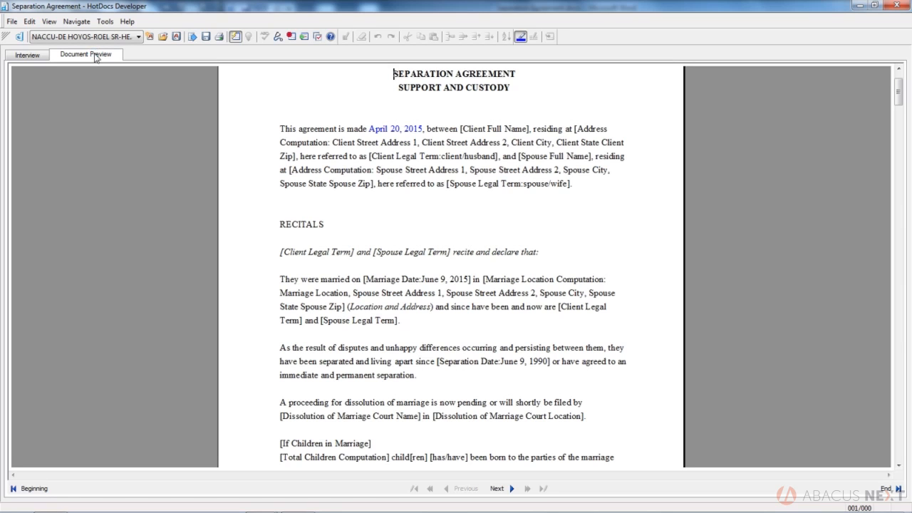
{"action": "left_click", "coordinate": [896, 5]}
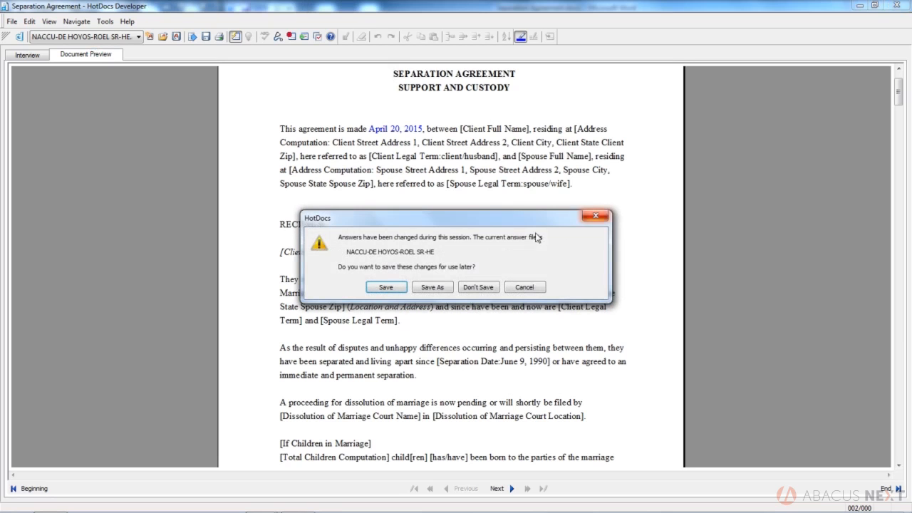
{"action": "left_click", "coordinate": [482, 291]}
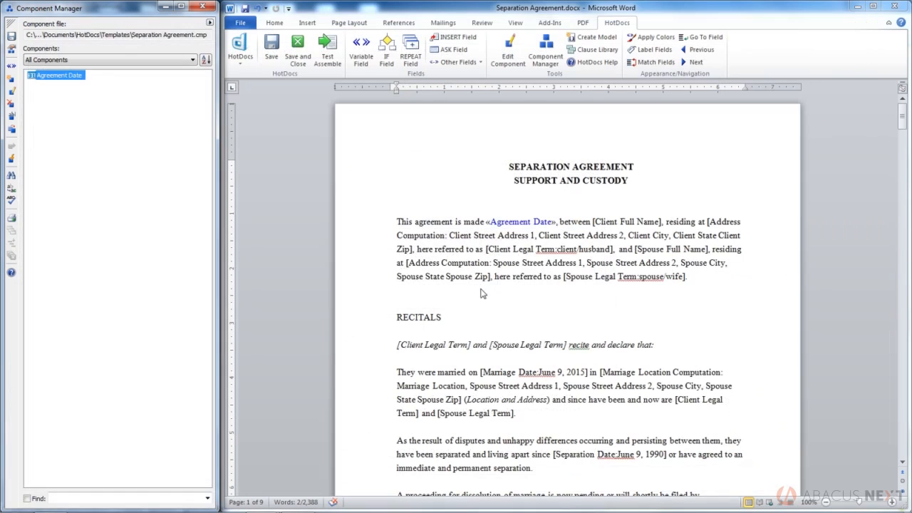
- Start a new text variable component for the client's name placeholder and name it Client First Name
{"action": "left_click", "coordinate": [633, 221]}
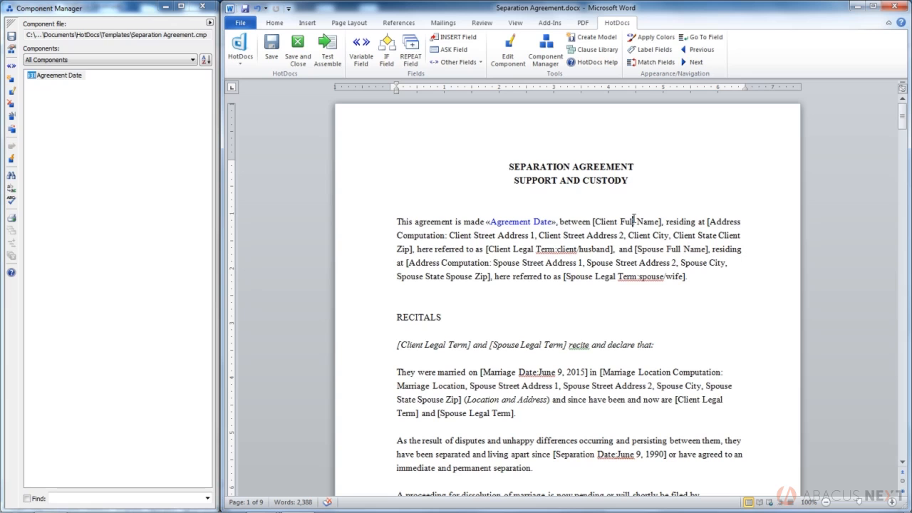
{"action": "left_click", "coordinate": [12, 82]}
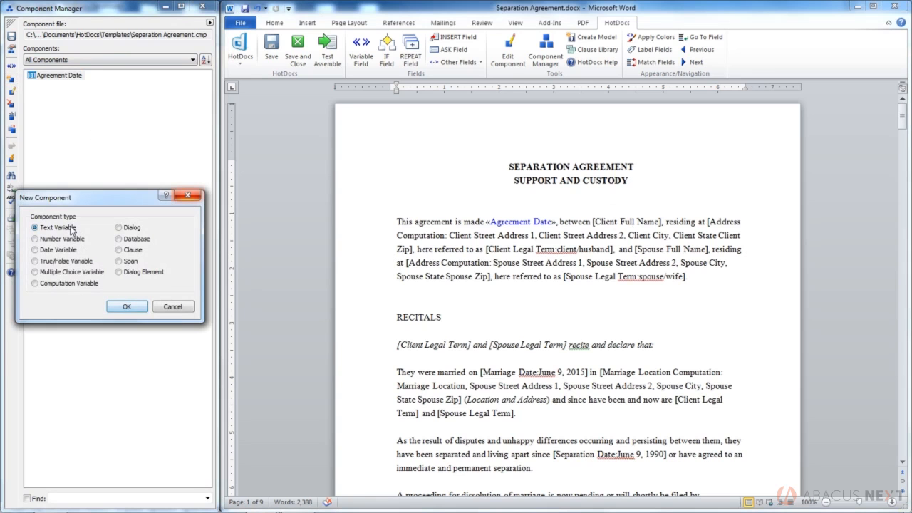
{"action": "left_click", "coordinate": [128, 307]}
{"action": "type", "text": "C"}
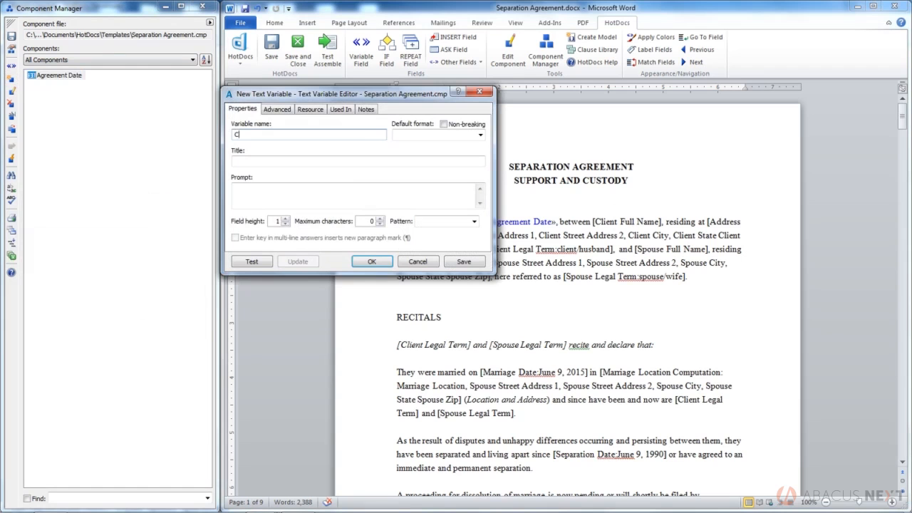
{"action": "type", "text": "lient First Name"}
{"action": "left_click_drag", "start_coordinate": [283, 137], "coordinate": [151, 154]}
{"action": "left_click", "coordinate": [292, 193]}
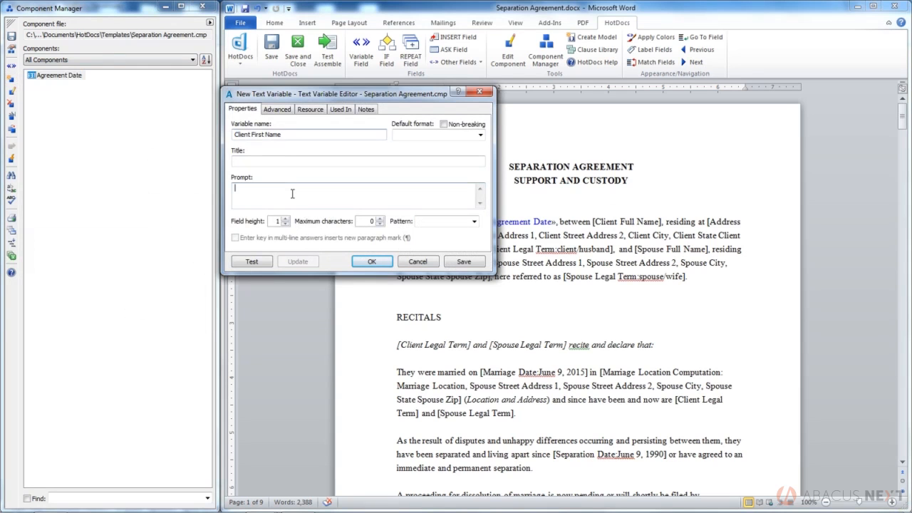
{"action": "type", "text": "First Nam"}
{"action": "key", "text": "BackSpace"}
{"action": "key", "text": "BackSpace"}
{"action": "key", "text": "BackSpace"}
{"action": "key", "text": "BackSpace"}
{"action": "key", "text": "BackSpace"}
{"action": "key", "text": "BackSpace"}
{"action": "key", "text": "BackSpace"}
{"action": "key", "text": "BackSpace"}
{"action": "key", "text": "BackSpace"}
- Test how the Client First Name variable's question appears in the interview without a prompt
{"action": "left_click", "coordinate": [246, 263]}
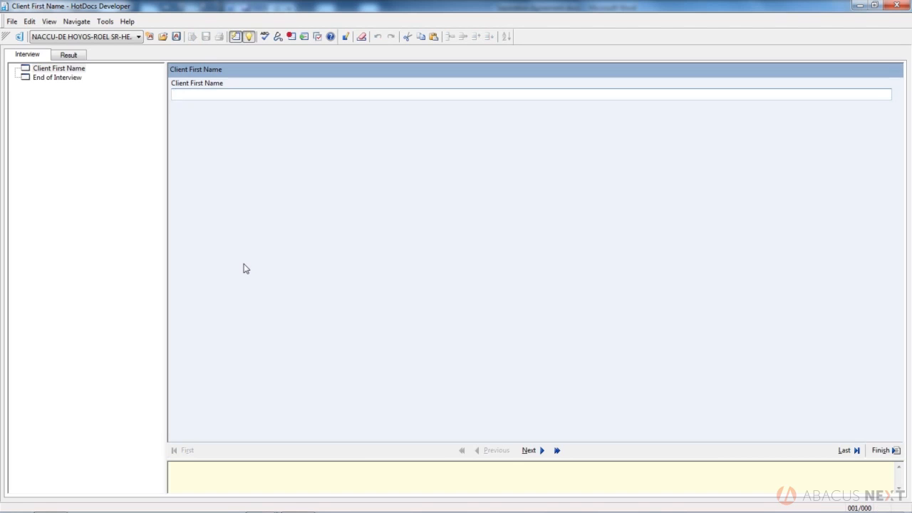
{"action": "left_click", "coordinate": [895, 5]}
- Set the Client First Name variable's prompt to First Name, test its interview question, and accept the variable
{"action": "left_click", "coordinate": [267, 198]}
{"action": "type", "text": "F"}
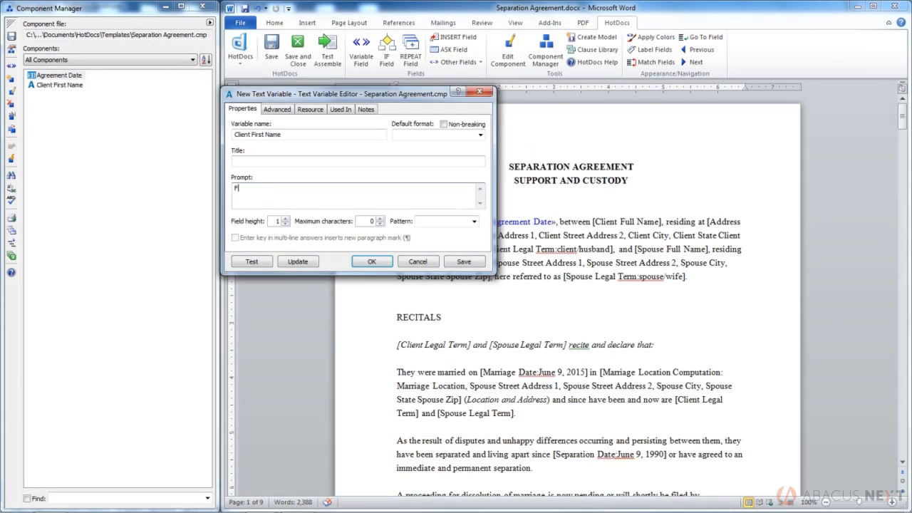
{"action": "type", "text": "irst Name"}
{"action": "left_click", "coordinate": [252, 263]}
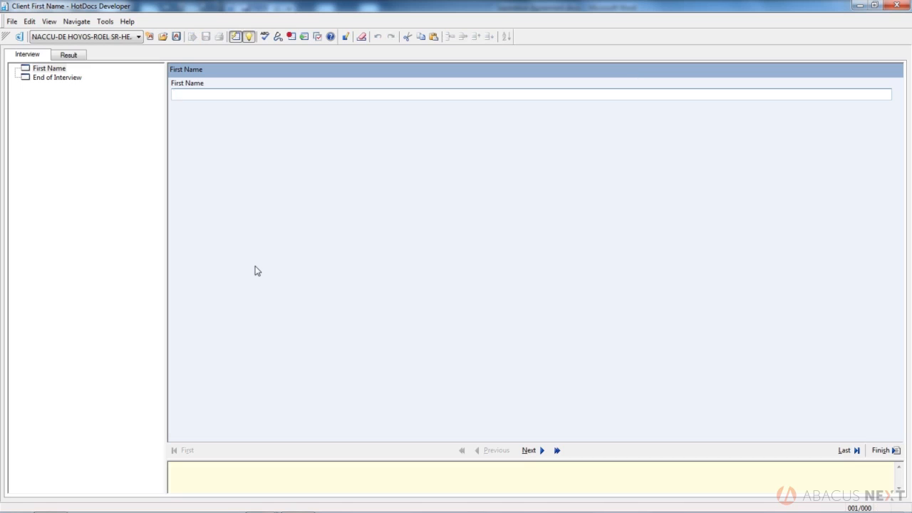
{"action": "left_click", "coordinate": [896, 5]}
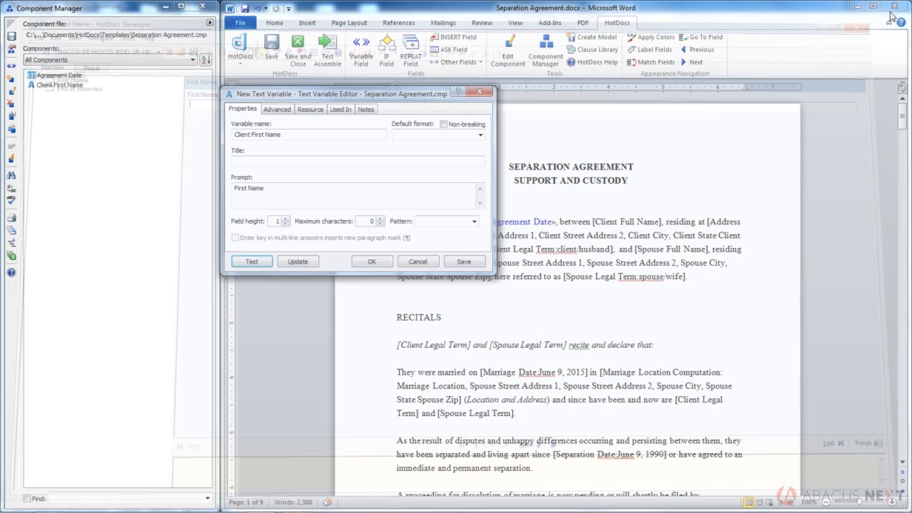
{"action": "left_click", "coordinate": [372, 261]}
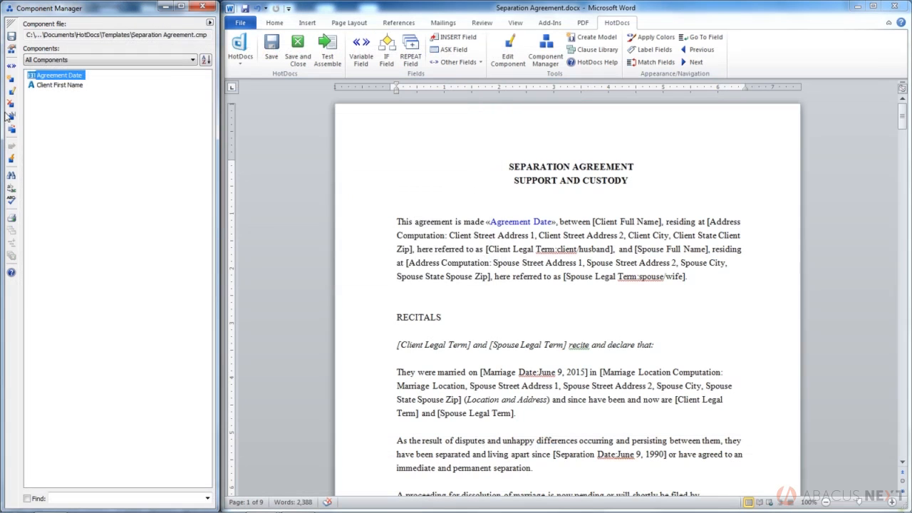
- Duplicate the Client First Name variable as Client Middle Name with the prompt Middle Name
{"action": "left_click", "coordinate": [38, 88]}
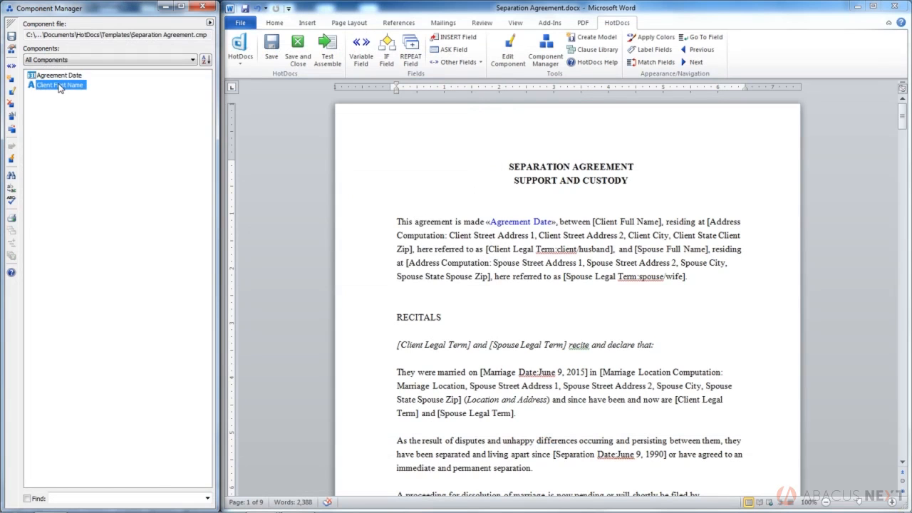
{"action": "left_click", "coordinate": [11, 134]}
{"action": "left_click_drag", "start_coordinate": [258, 135], "coordinate": [232, 136]}
{"action": "key", "text": "Delete"}
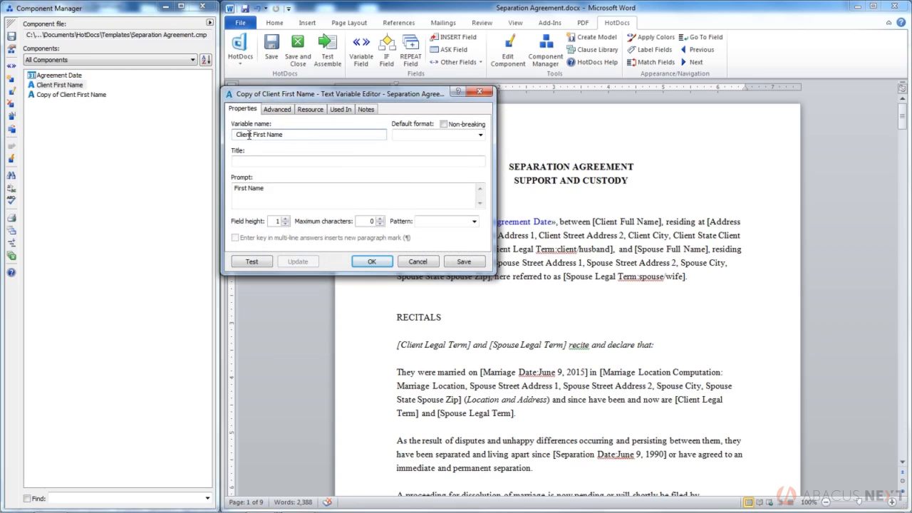
{"action": "left_click_drag", "start_coordinate": [266, 135], "coordinate": [252, 135]}
{"action": "type", "text": "Midle"}
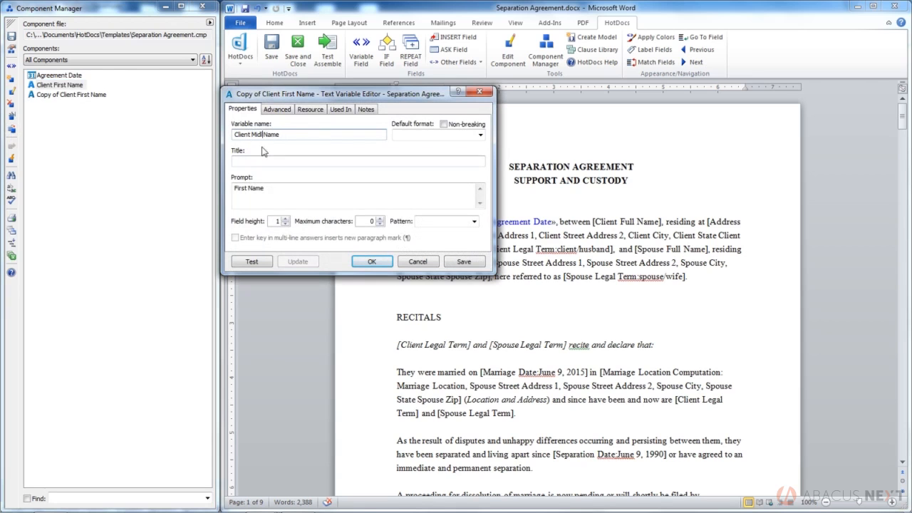
{"action": "double_click", "coordinate": [241, 187]}
{"action": "type", "text": "Middle"}
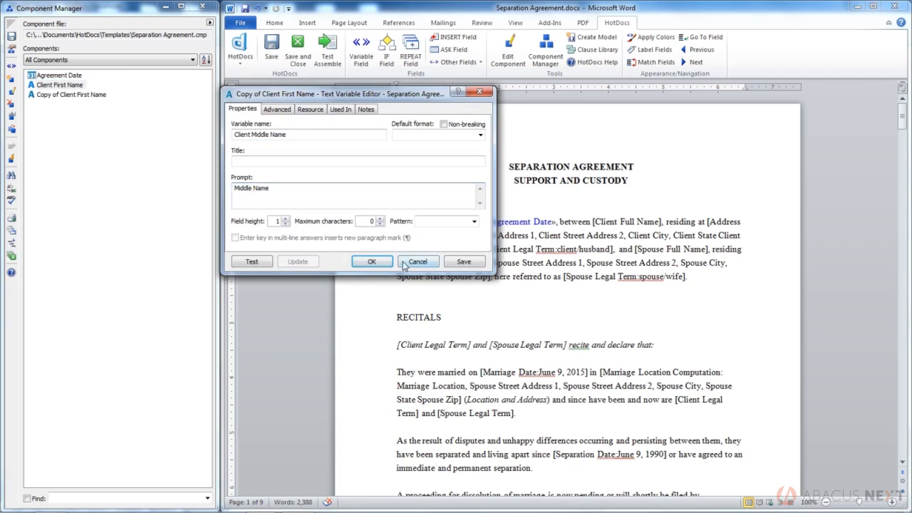
{"action": "left_click", "coordinate": [371, 262]}
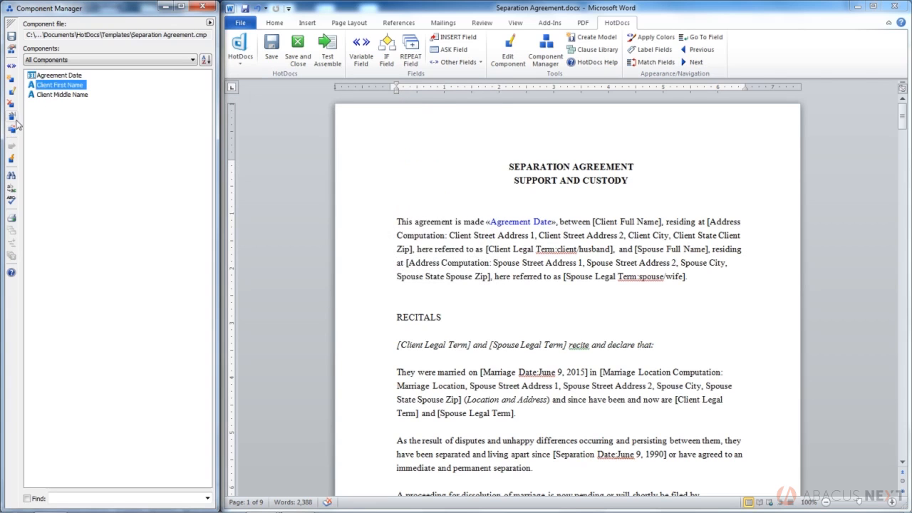
- Duplicate the Client First Name variable as Client Last Name with the prompt Last Name
{"action": "left_click", "coordinate": [11, 129]}
{"action": "left_click", "coordinate": [257, 134]}
{"action": "key", "text": "shift+Home"}
{"action": "key", "text": "BackSpace"}
{"action": "double_click", "coordinate": [260, 135]}
{"action": "type", "text": "Last"}
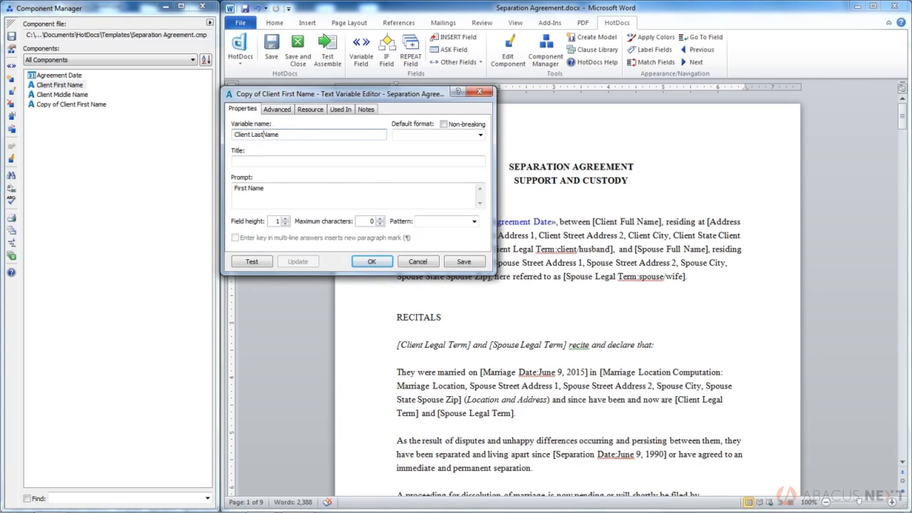
{"action": "double_click", "coordinate": [241, 188]}
{"action": "type", "text": "Last"}
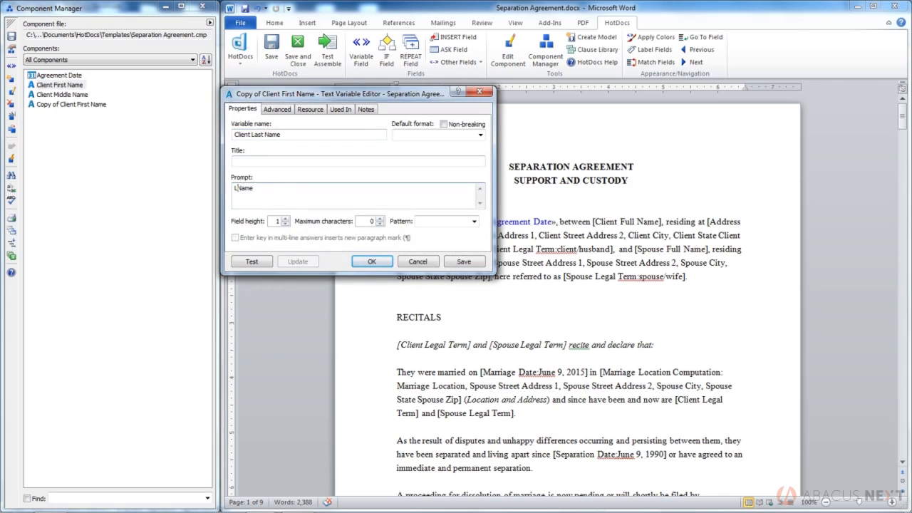
{"action": "left_click", "coordinate": [371, 261]}
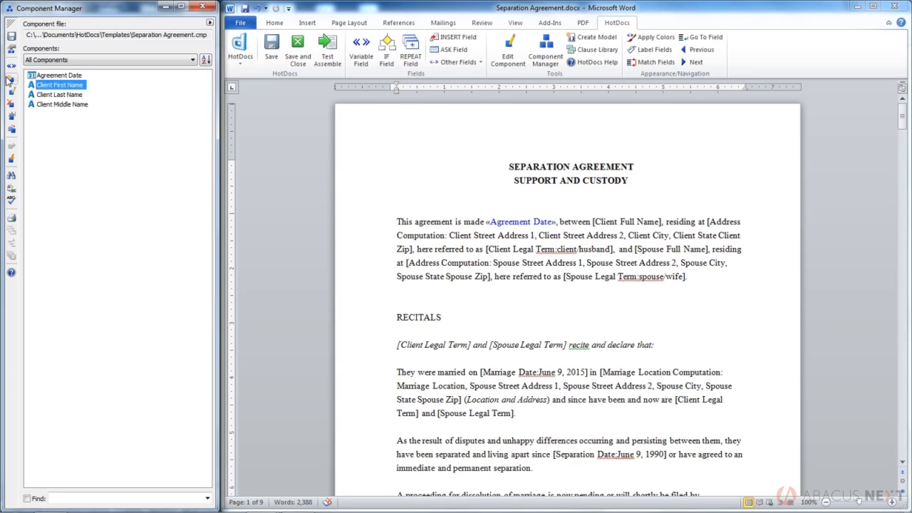
- Duplicate the three client name variables together, replacing Client with Spouse in the new variable names
{"action": "left_click", "coordinate": [71, 105], "text": "shift"}
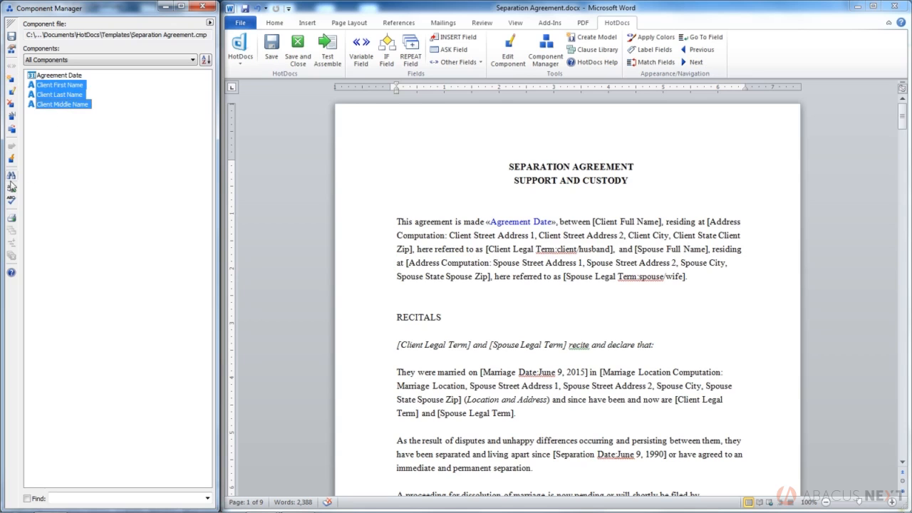
{"action": "left_click", "coordinate": [14, 131]}
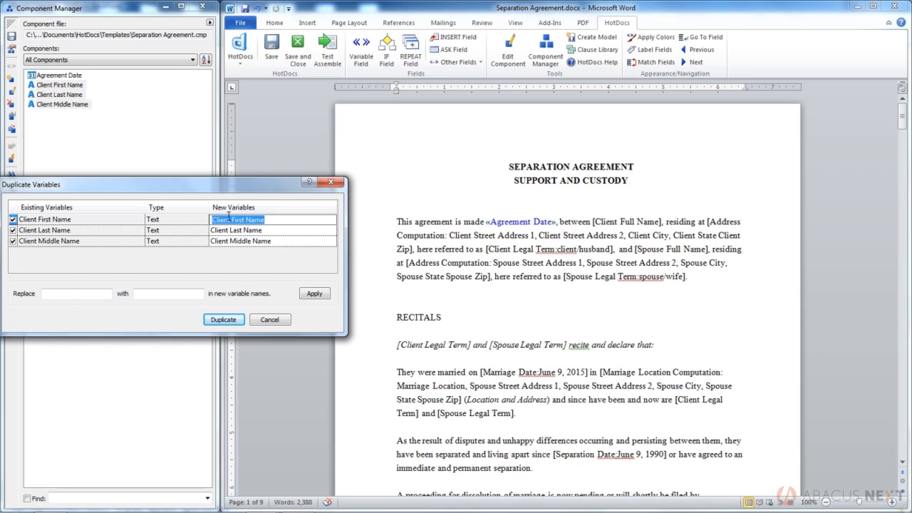
{"action": "left_click", "coordinate": [58, 294]}
{"action": "type", "text": "Client"}
{"action": "key", "text": "Tab"}
{"action": "type", "text": "Spouse"}
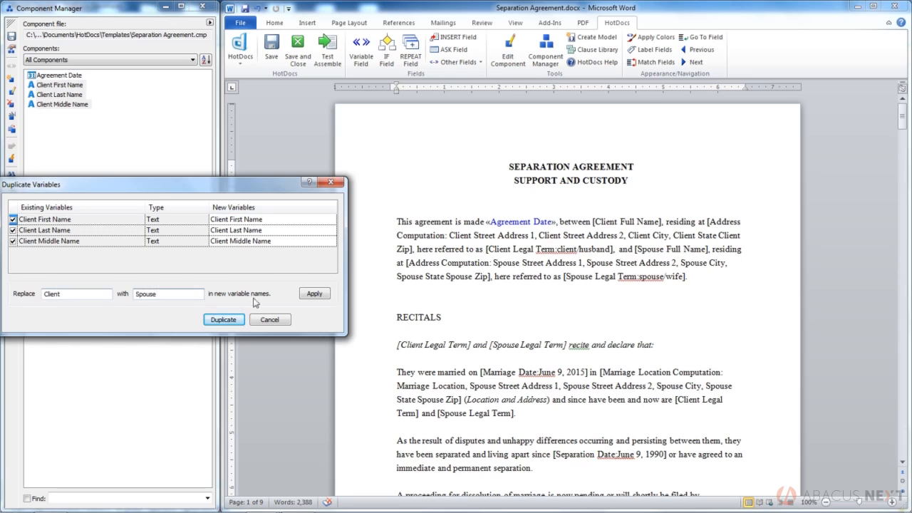
{"action": "left_click", "coordinate": [314, 293]}
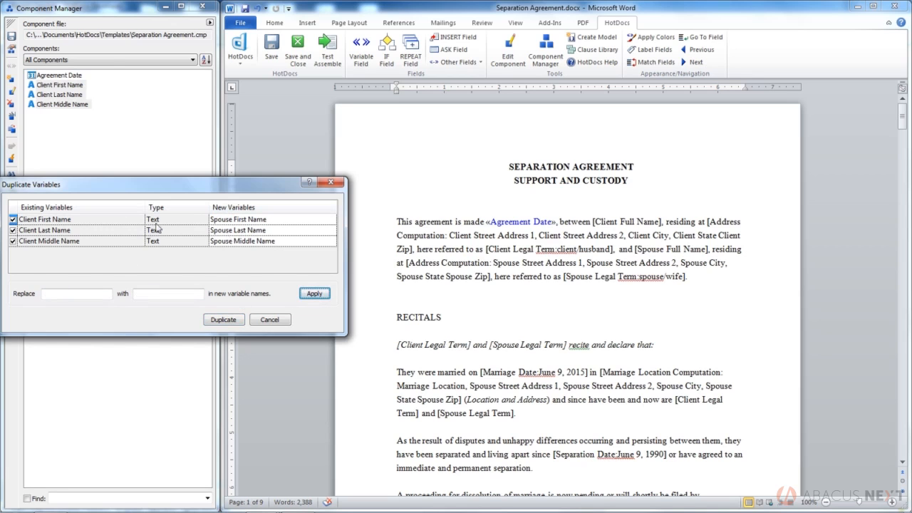
{"action": "left_click", "coordinate": [227, 320]}
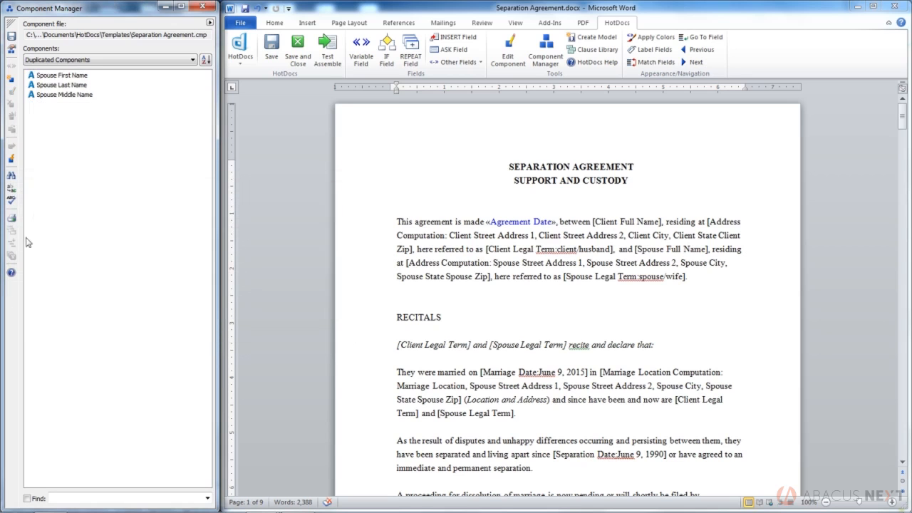
- Switch the component list back to showing All Components
{"action": "left_click", "coordinate": [47, 60]}
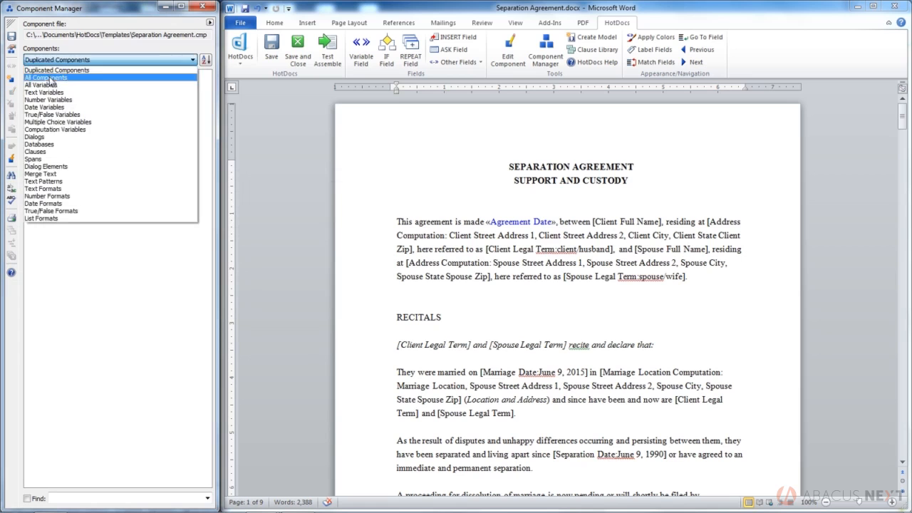
{"action": "left_click", "coordinate": [49, 78]}
{"action": "left_click", "coordinate": [51, 62]}
{"action": "left_click", "coordinate": [51, 61]}
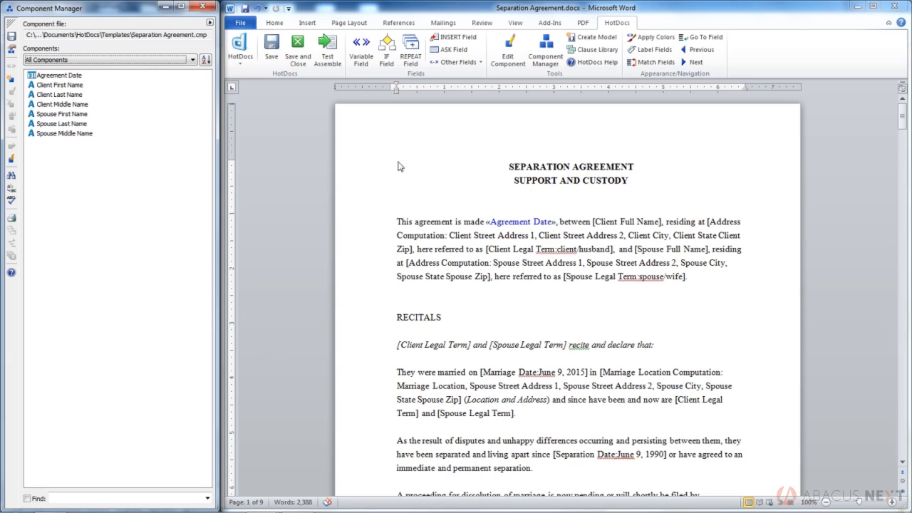
- Replace the [Client Full Name] placeholder in the opening paragraph and in the debts table with the Client First Name variable
{"action": "left_click_drag", "start_coordinate": [593, 221], "coordinate": [662, 225]}
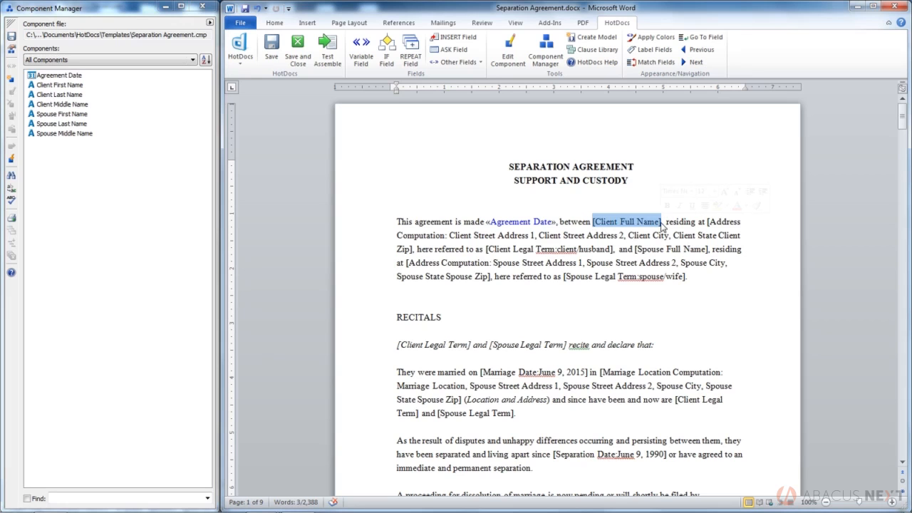
{"action": "left_click", "coordinate": [71, 87]}
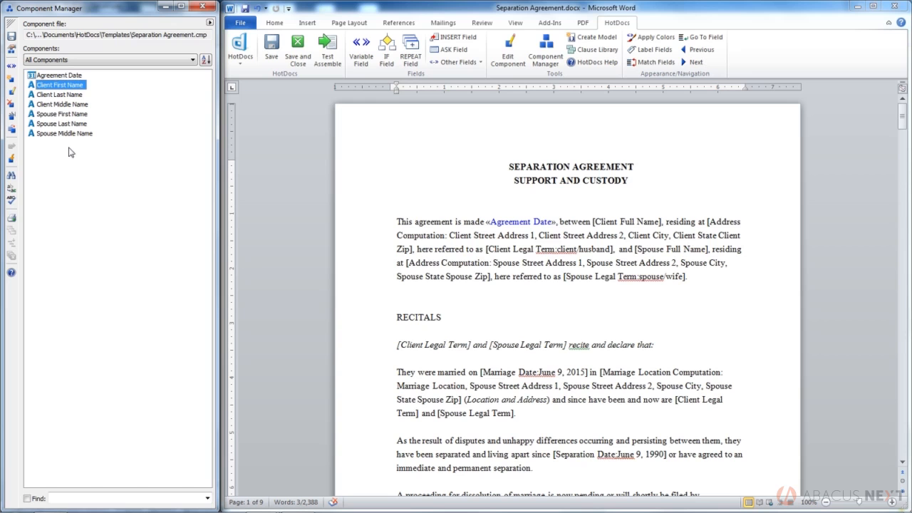
{"action": "left_click", "coordinate": [11, 66]}
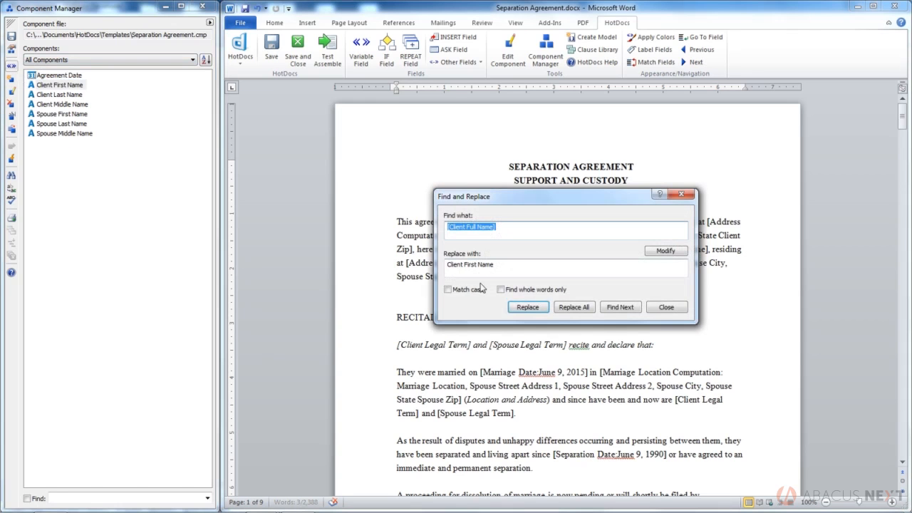
{"action": "left_click", "coordinate": [527, 307]}
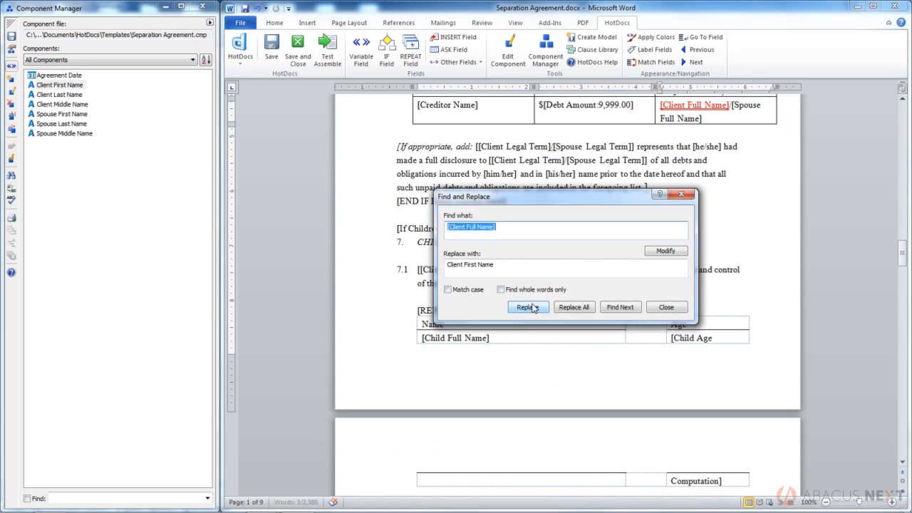
{"action": "left_click", "coordinate": [531, 307]}
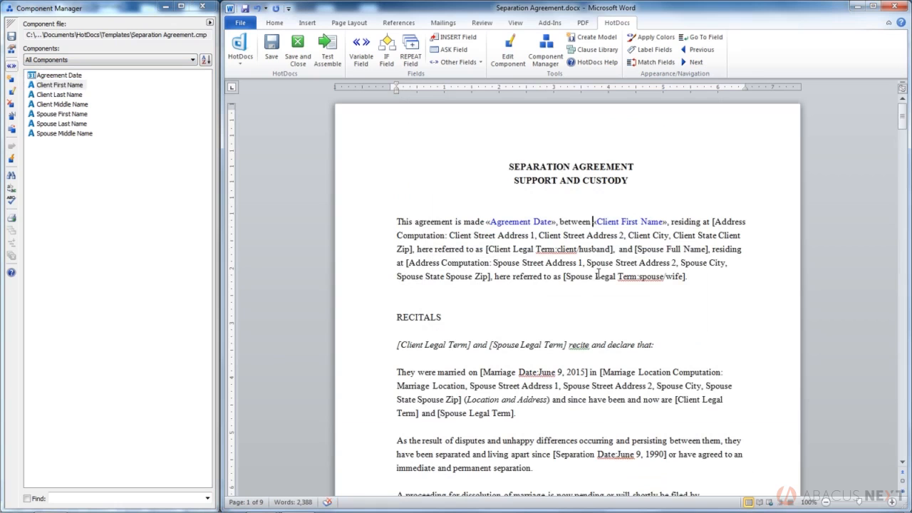
- Insert the Client Middle Name variable after the Client First Name field in the opening paragraph, separated by a space
{"action": "left_click", "coordinate": [667, 223]}
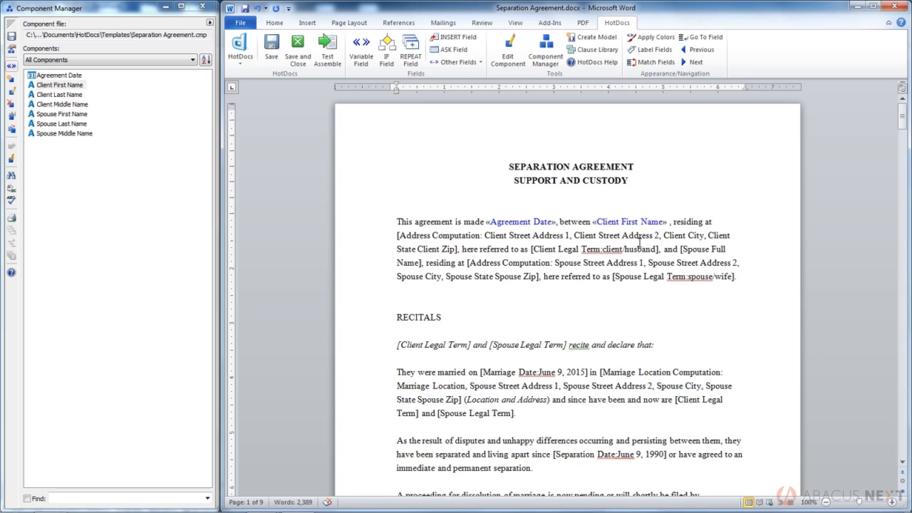
{"action": "left_click", "coordinate": [52, 107]}
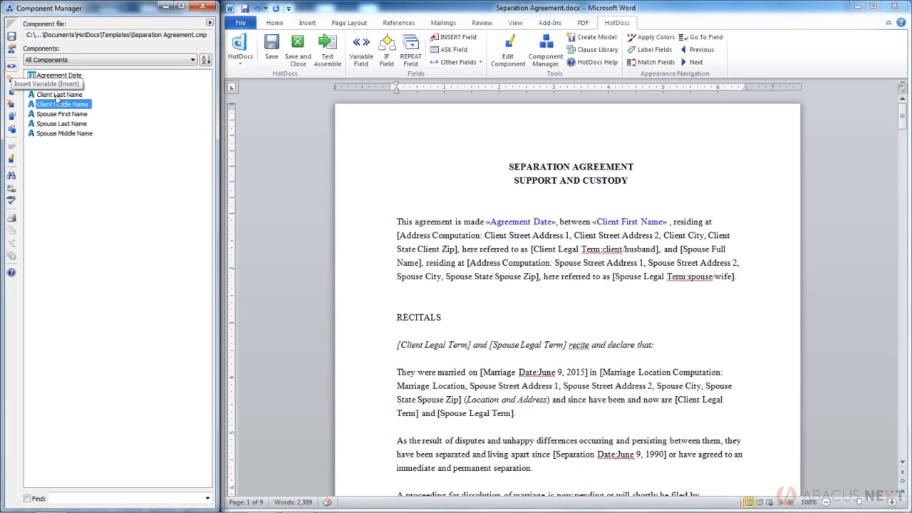
{"action": "left_click", "coordinate": [670, 222]}
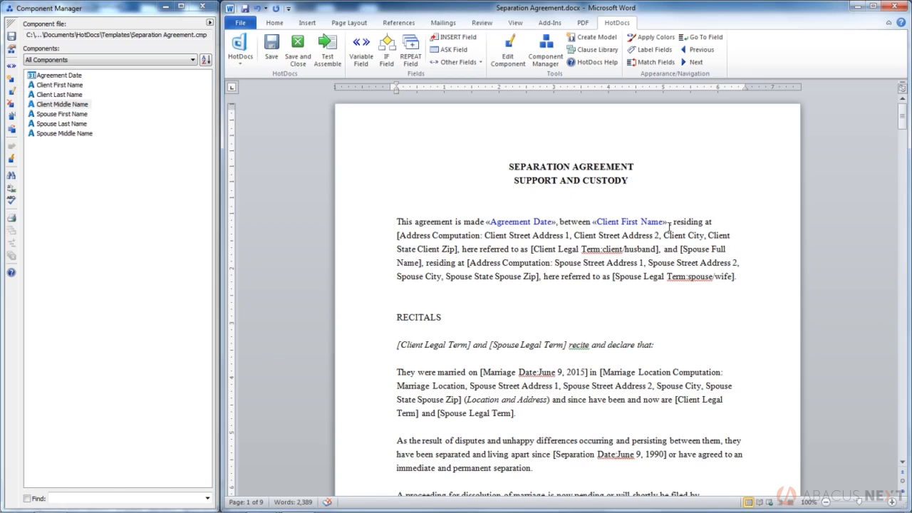
{"action": "left_click", "coordinate": [47, 106]}
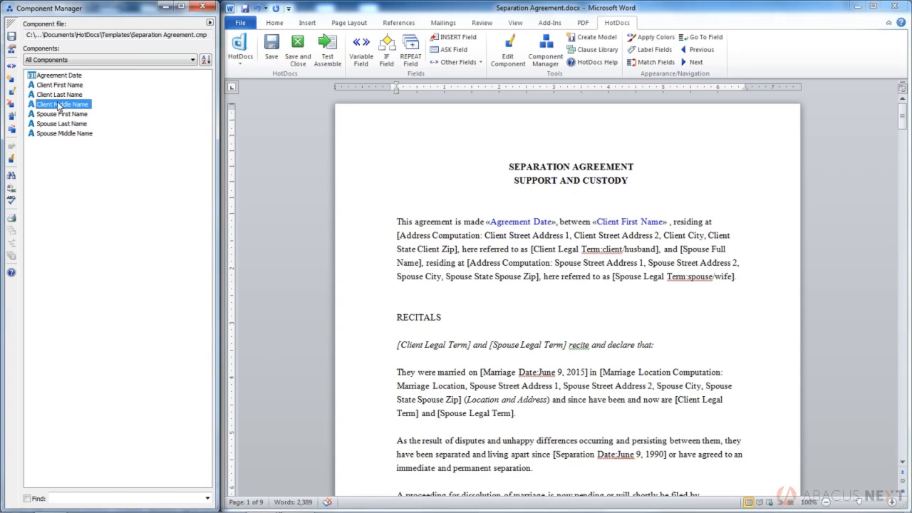
{"action": "left_click", "coordinate": [12, 66]}
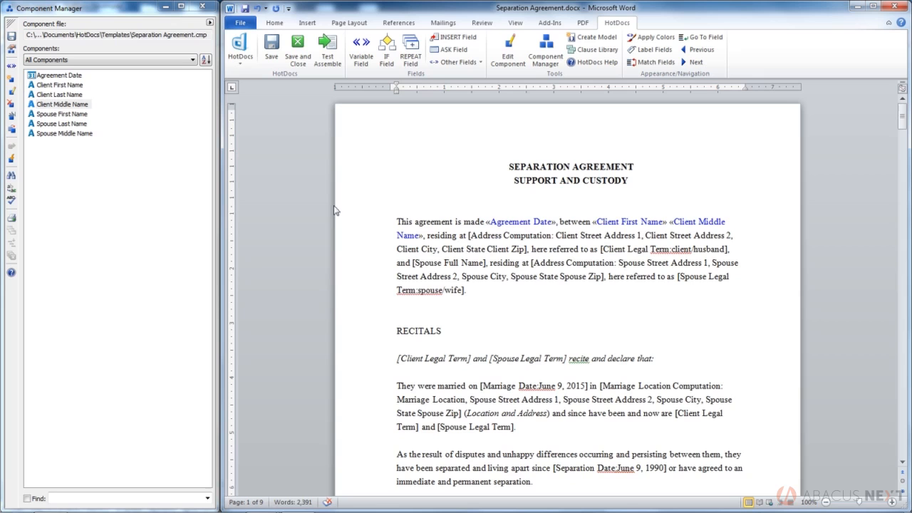
- Add the Client Last Name variable after the Client Middle Name field, separated by a space, and apply colors to the template's fields
{"action": "type", "text": ","}
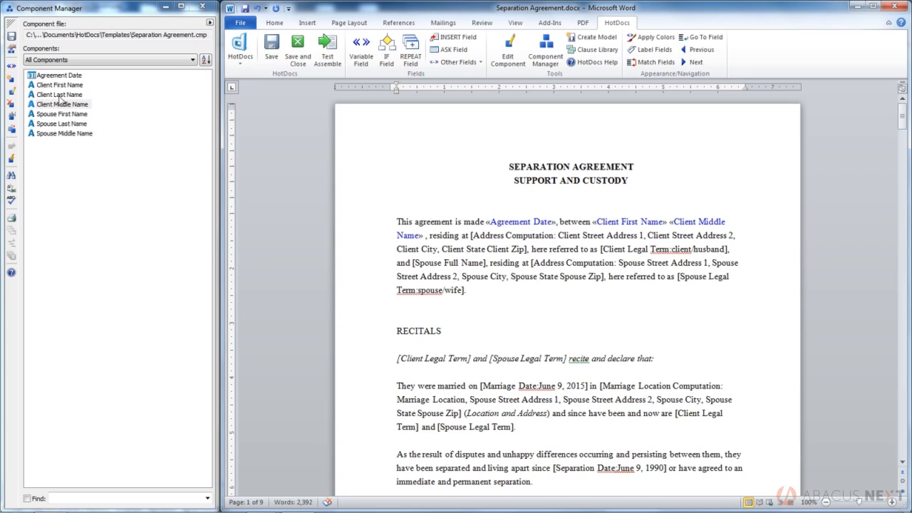
{"action": "left_click_drag", "start_coordinate": [60, 95], "coordinate": [426, 241]}
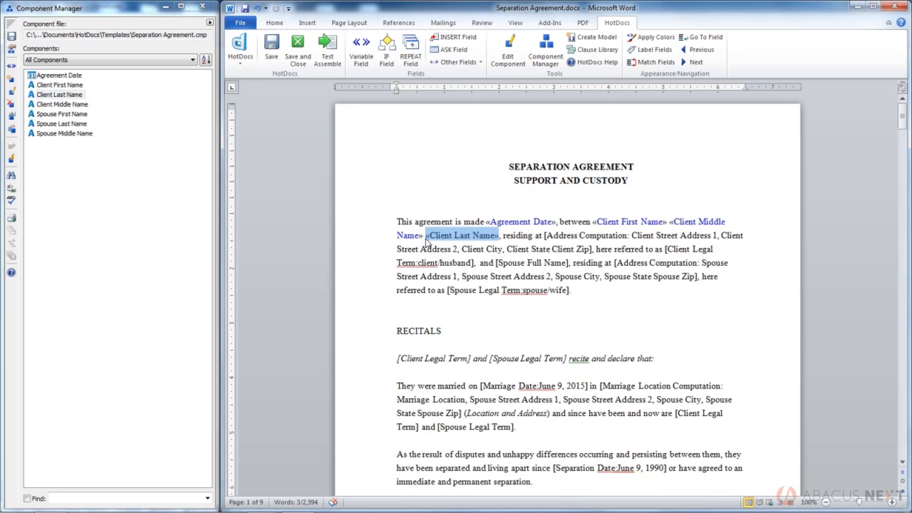
{"action": "left_click", "coordinate": [439, 275]}
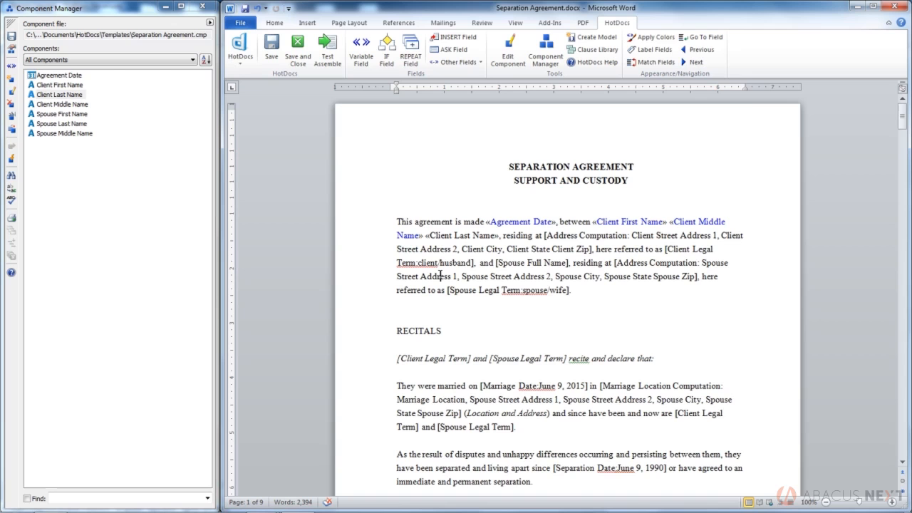
{"action": "left_click", "coordinate": [646, 39]}
{"action": "left_click", "coordinate": [602, 242]}
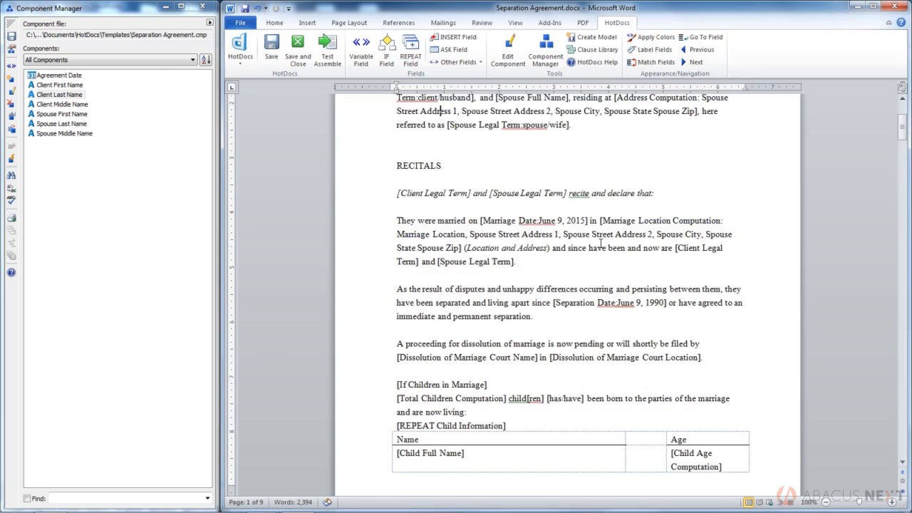
{"action": "left_click_drag", "start_coordinate": [903, 130], "coordinate": [903, 115]}
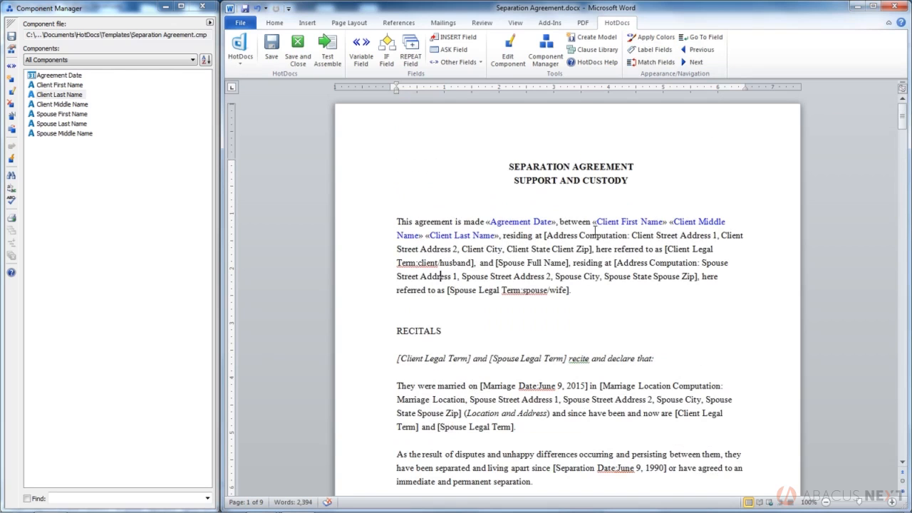
- Copy the client's first, middle and last name fields over the lone Client First Name field in the debts table's Responsible Party cell
{"action": "left_click_drag", "start_coordinate": [593, 222], "coordinate": [497, 240]}
{"action": "key", "text": "ctrl+c"}
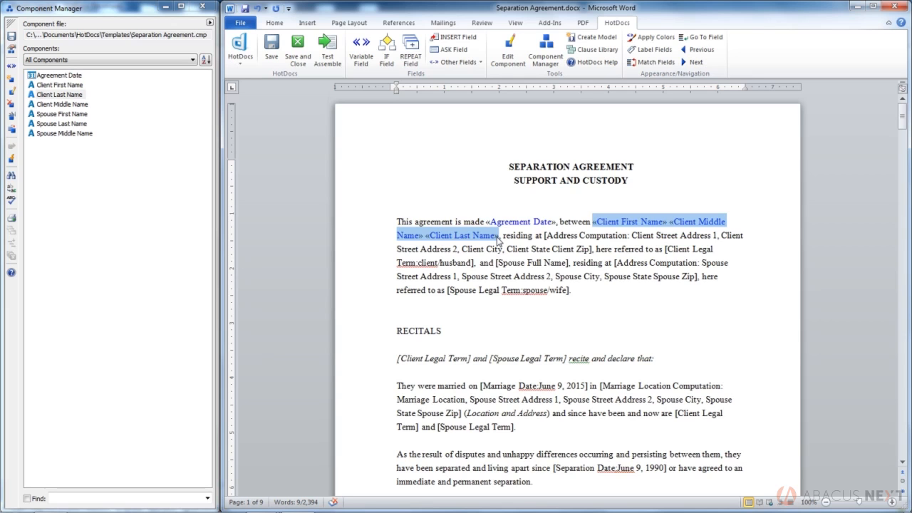
{"action": "left_click_drag", "start_coordinate": [903, 126], "coordinate": [903, 138]}
{"action": "left_click_drag", "start_coordinate": [906, 144], "coordinate": [910, 253]}
{"action": "left_click_drag", "start_coordinate": [659, 311], "coordinate": [735, 317]}
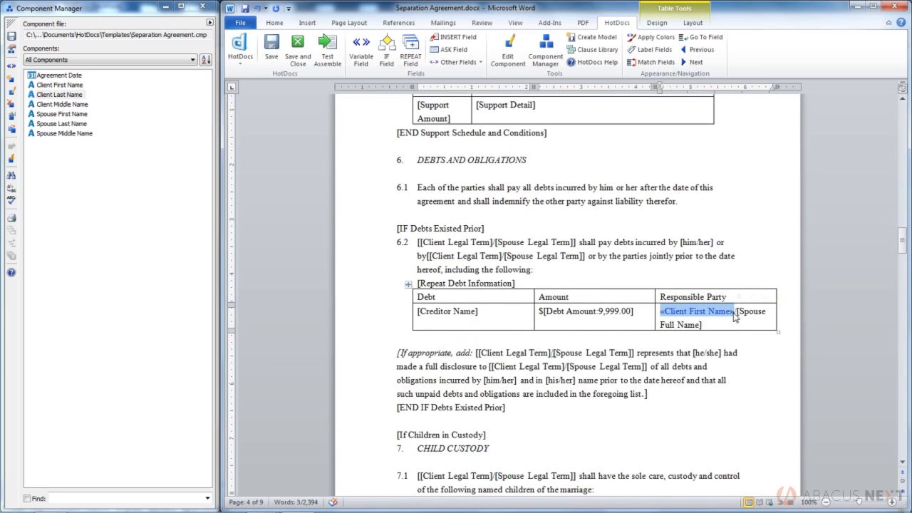
{"action": "key", "text": "ctrl+v"}
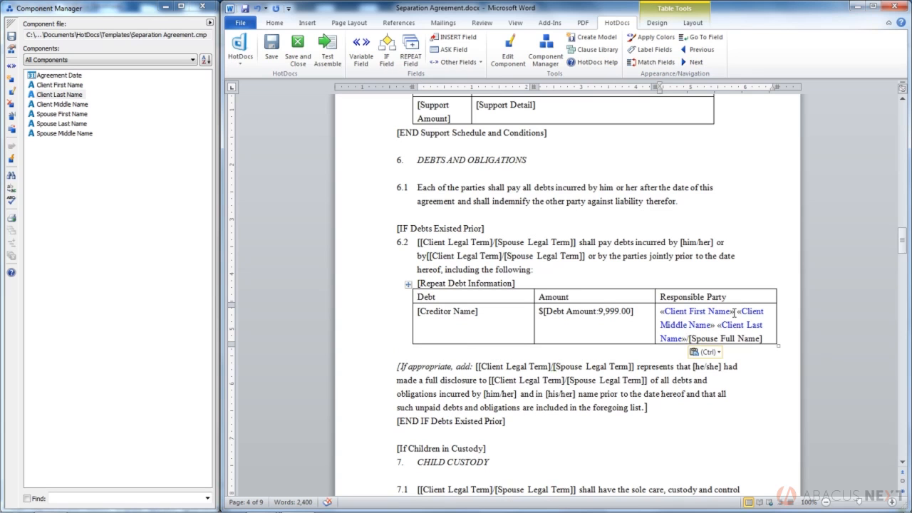
{"action": "left_click", "coordinate": [663, 320]}
- Replace the [Spouse Full Name] placeholder in the agreement's opening paragraph with the Spouse First Name variable
{"action": "left_click_drag", "start_coordinate": [902, 246], "coordinate": [900, 117]}
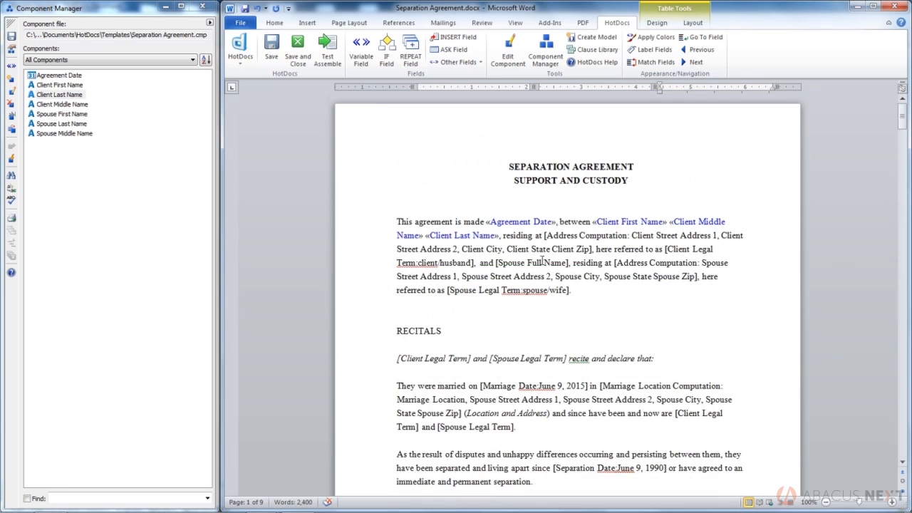
{"action": "left_click_drag", "start_coordinate": [496, 264], "coordinate": [568, 265]}
{"action": "key", "text": "Delete"}
{"action": "type", "text": ","}
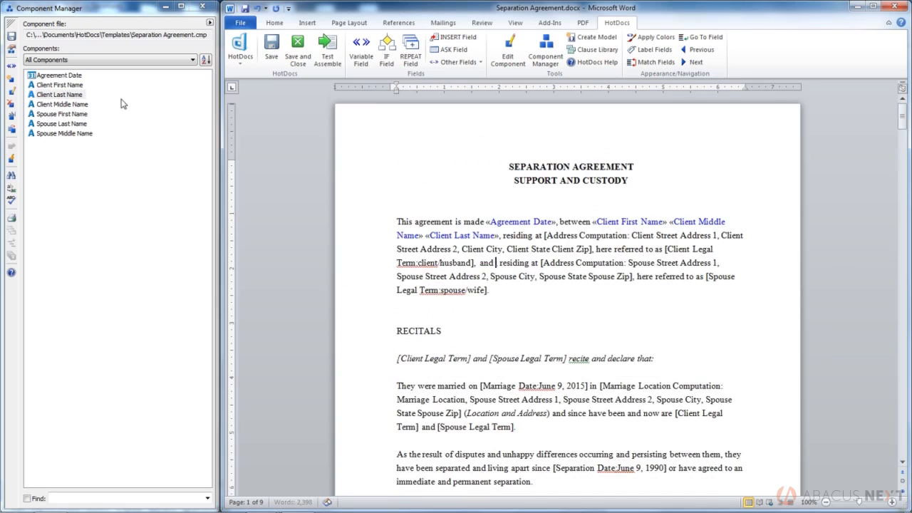
{"action": "left_click", "coordinate": [42, 112]}
{"action": "double_click", "coordinate": [41, 113]}
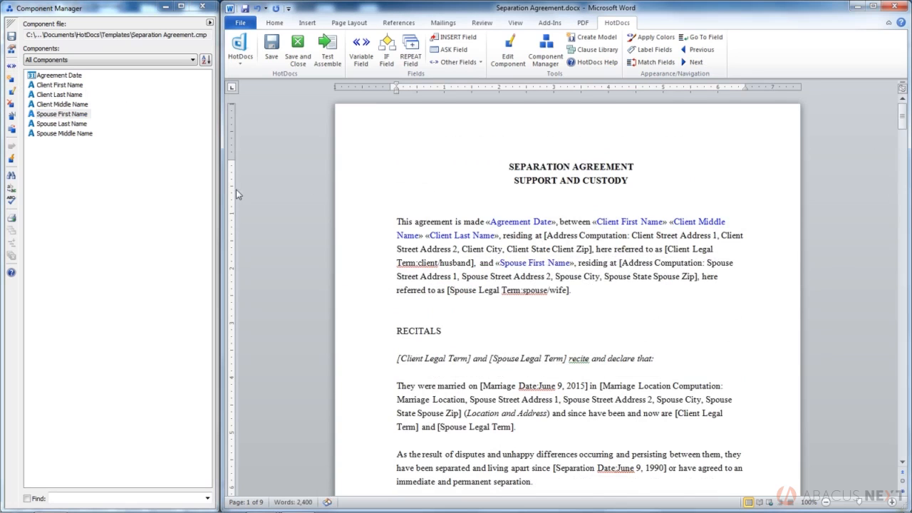
- Insert the Spouse Middle Name and Spouse Last Name variables after the Spouse First Name field in the opening paragraph, separated by spaces
{"action": "left_click", "coordinate": [70, 134]}
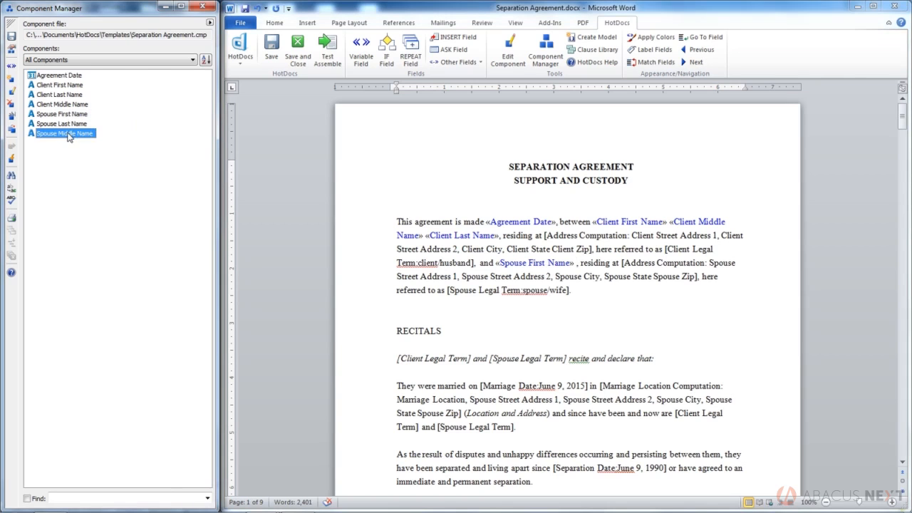
{"action": "left_click", "coordinate": [11, 65]}
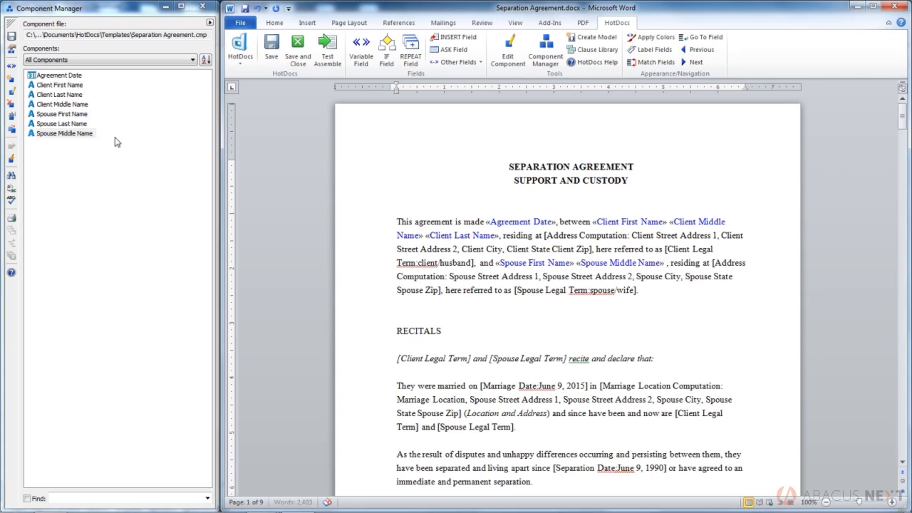
{"action": "right_click", "coordinate": [74, 126]}
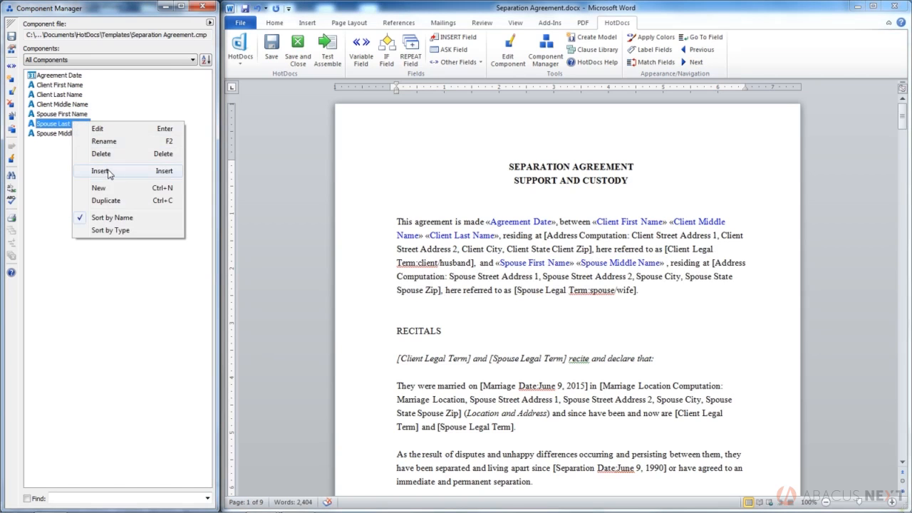
{"action": "left_click", "coordinate": [57, 127]}
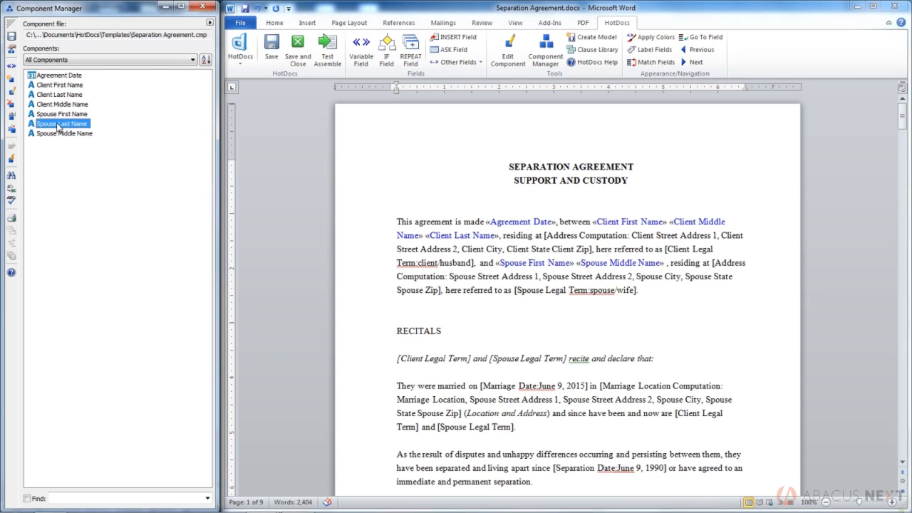
{"action": "left_click", "coordinate": [666, 264]}
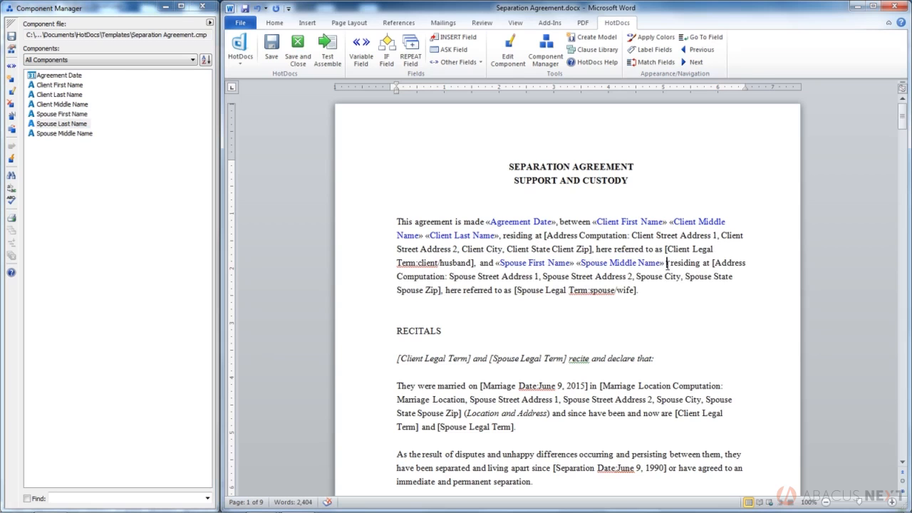
{"action": "left_click", "coordinate": [57, 127]}
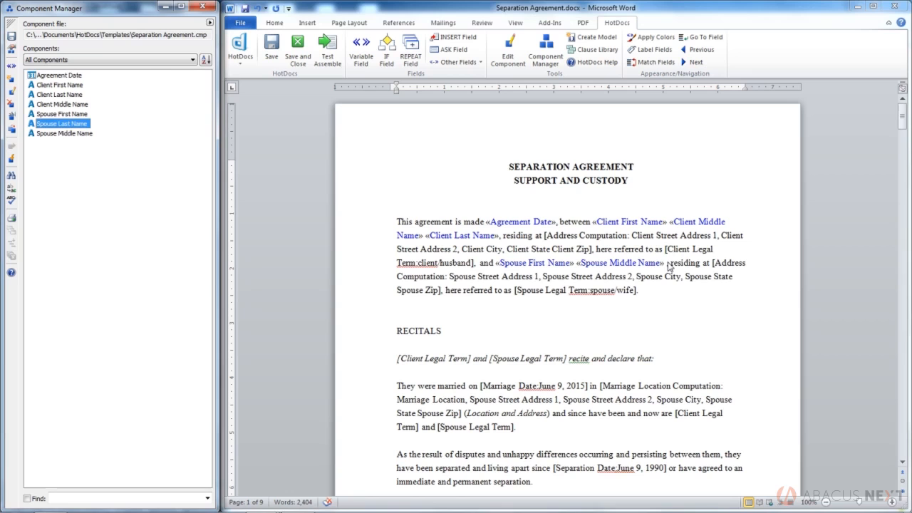
{"action": "left_click_drag", "start_coordinate": [669, 267], "coordinate": [668, 264]}
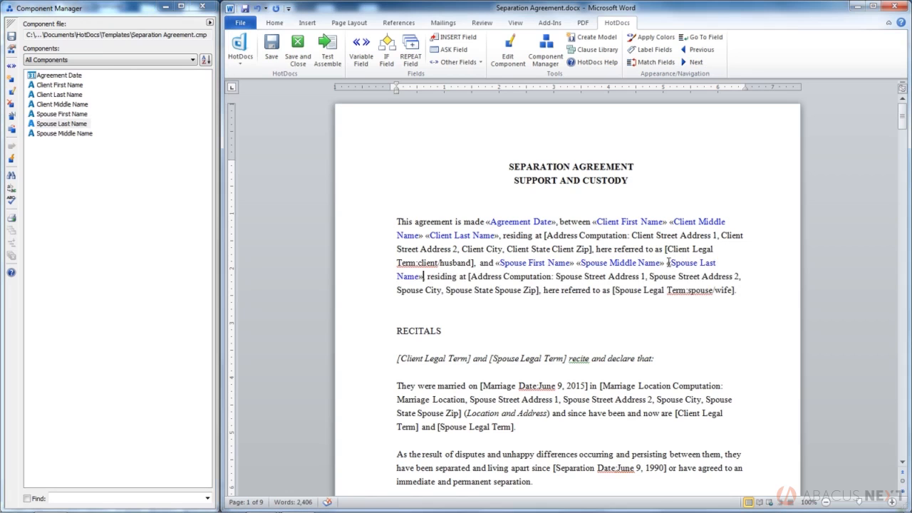